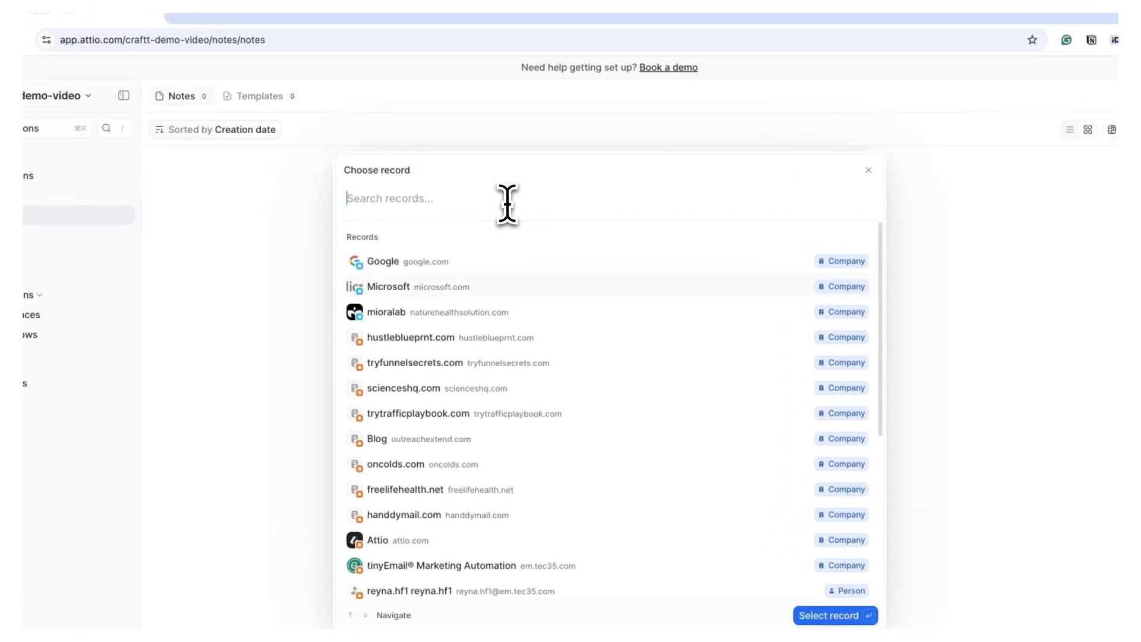
# Create a note on the Google record titled "Title" with the body "Some text @", and close it.
pyautogui.click(480, 266)
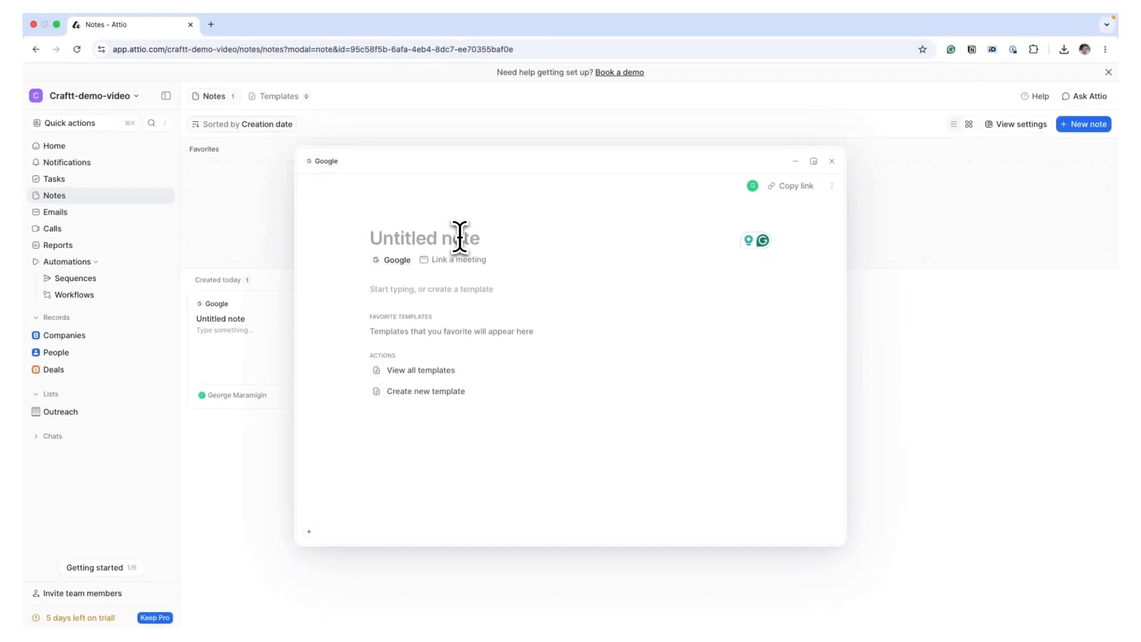
pyautogui.write('Title')
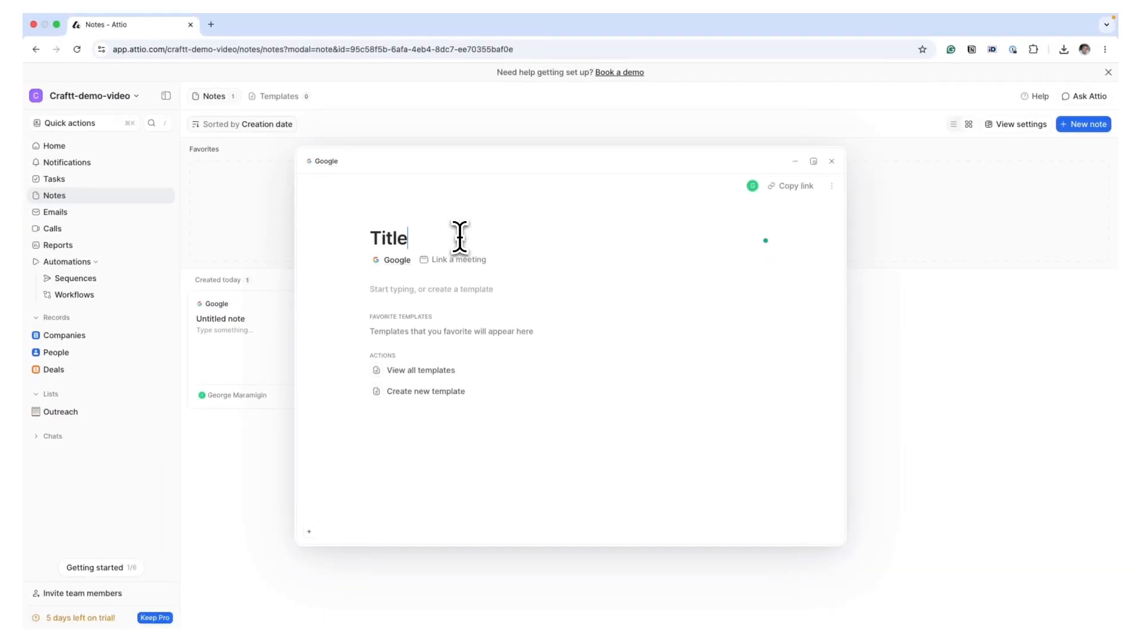
pyautogui.click(386, 290)
pyautogui.write('Some text')
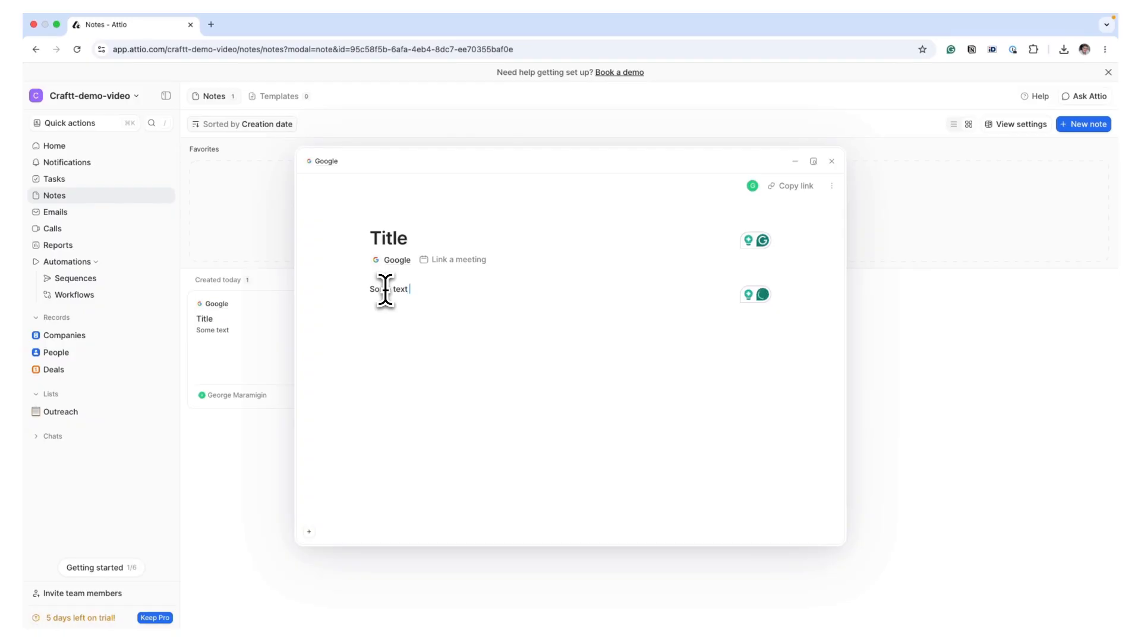
pyautogui.write('@')
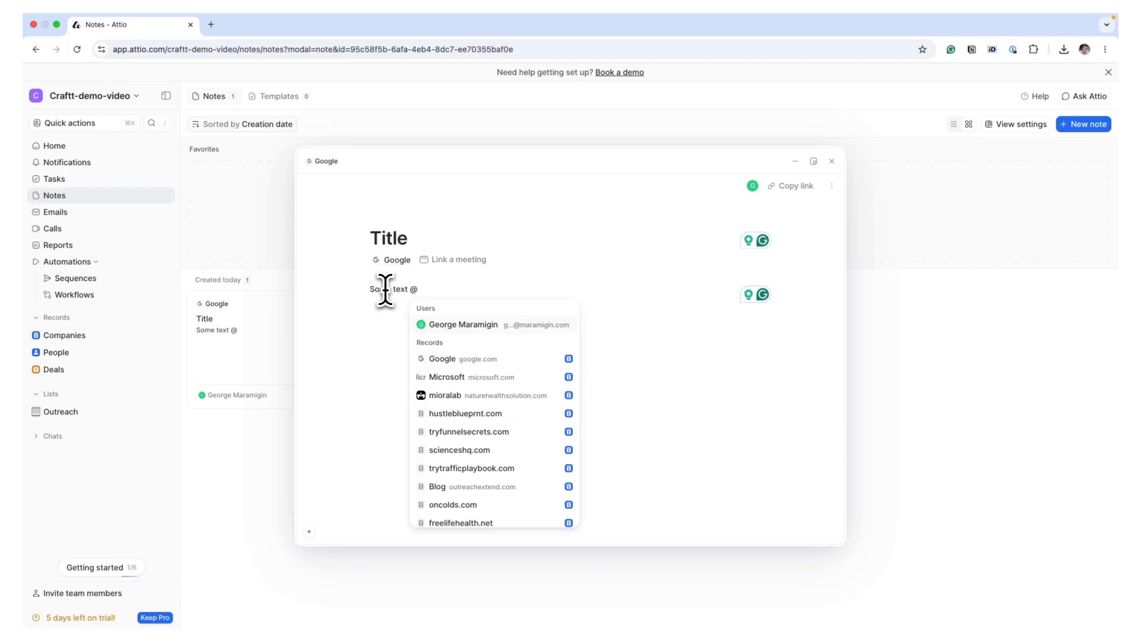
pyautogui.press('Escape')
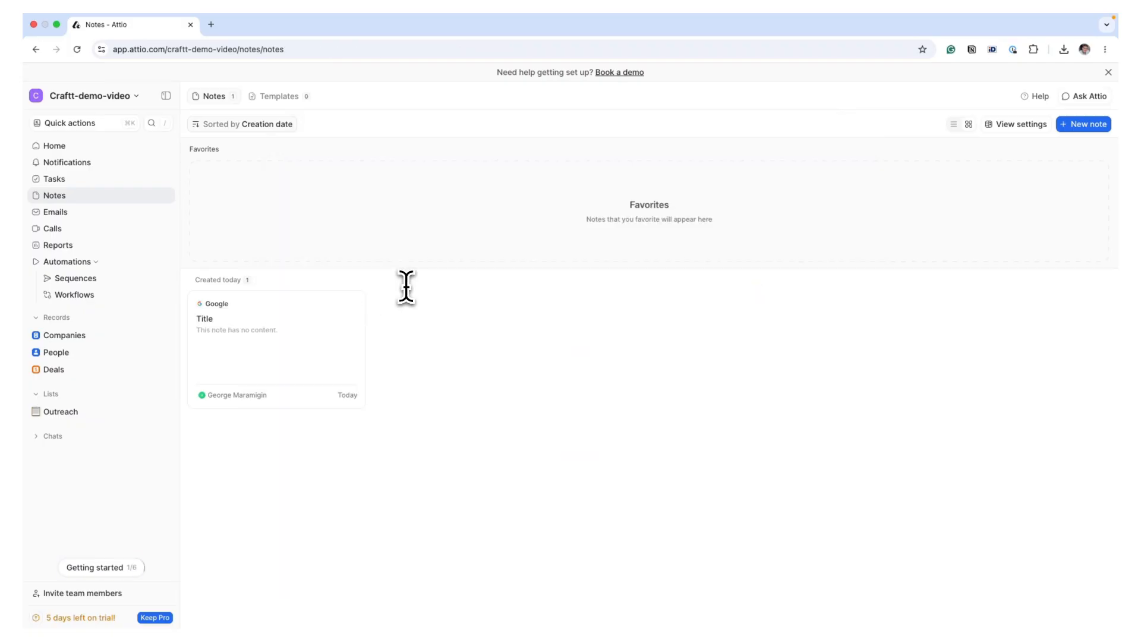
# Open the notes of the Google company record and add a note titled "This is another note".
pyautogui.click(122, 336)
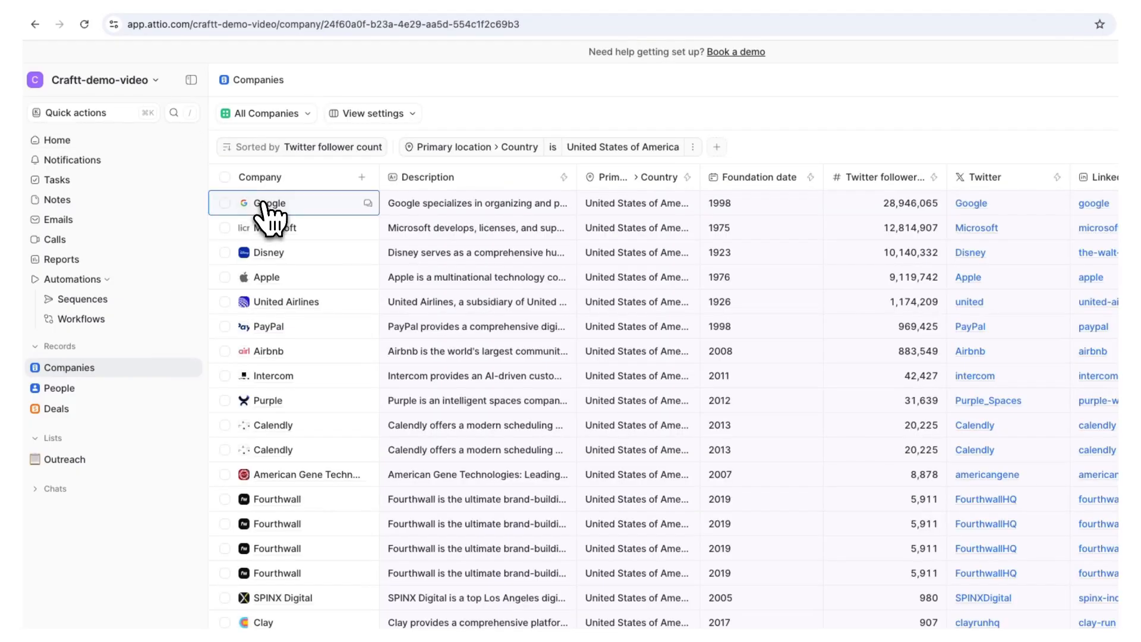
pyautogui.click(265, 202)
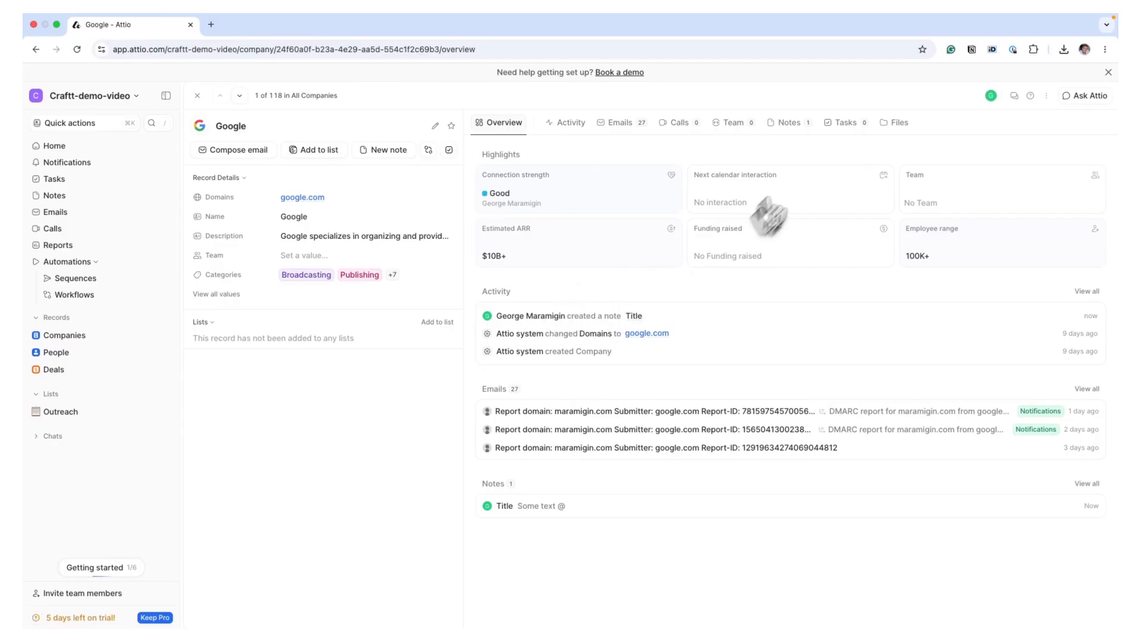
pyautogui.click(791, 123)
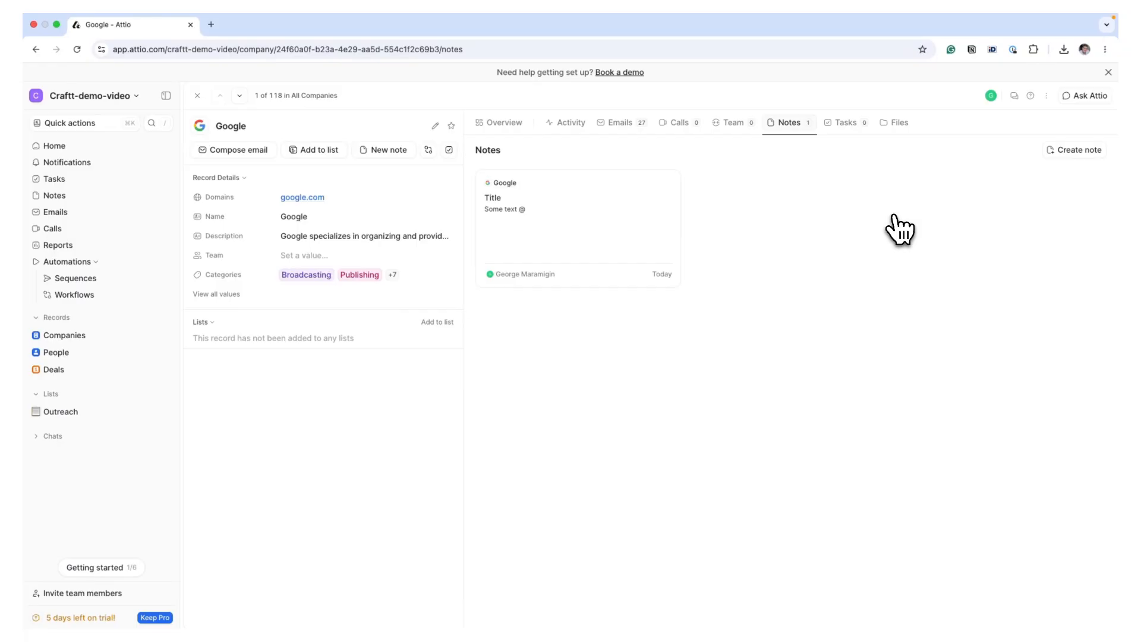
pyautogui.click(1075, 150)
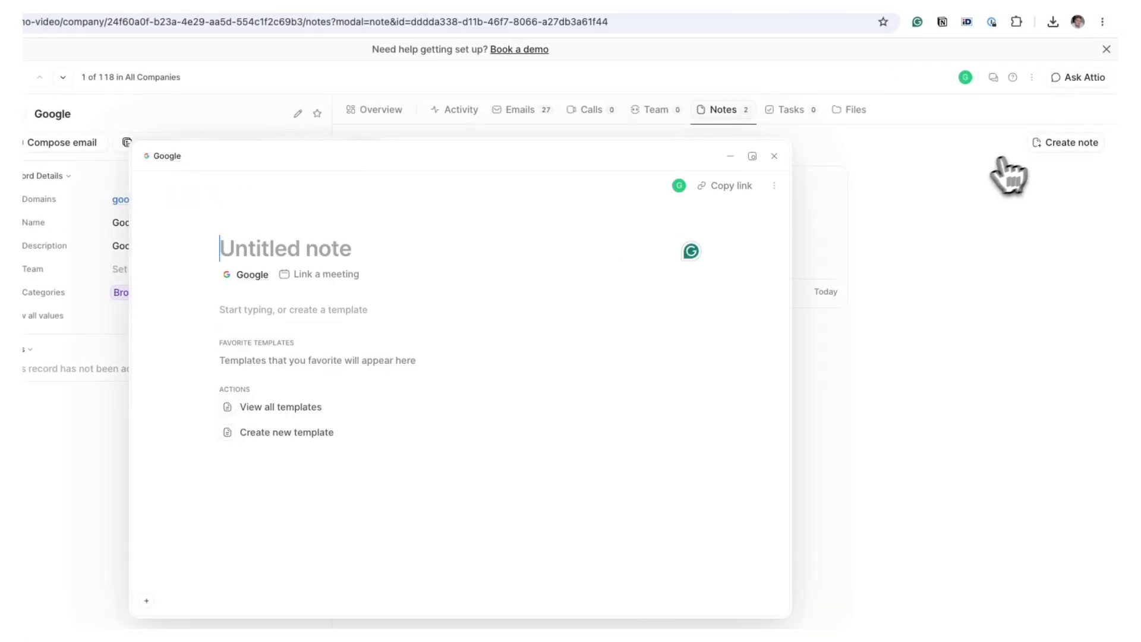
pyautogui.write('Th')
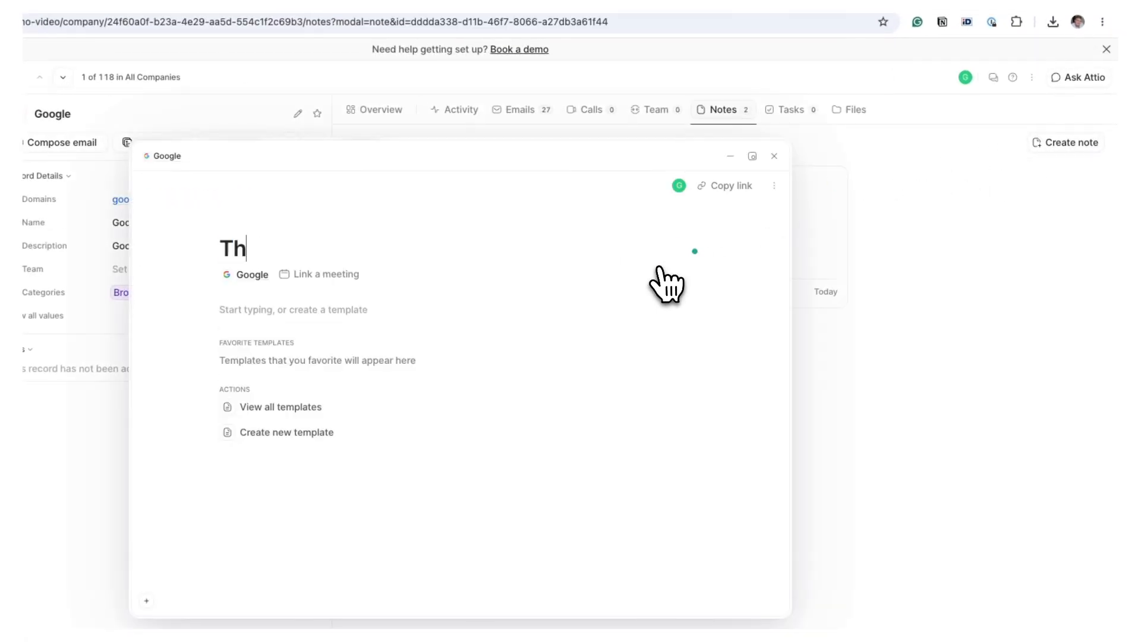
pyautogui.write('is is another note')
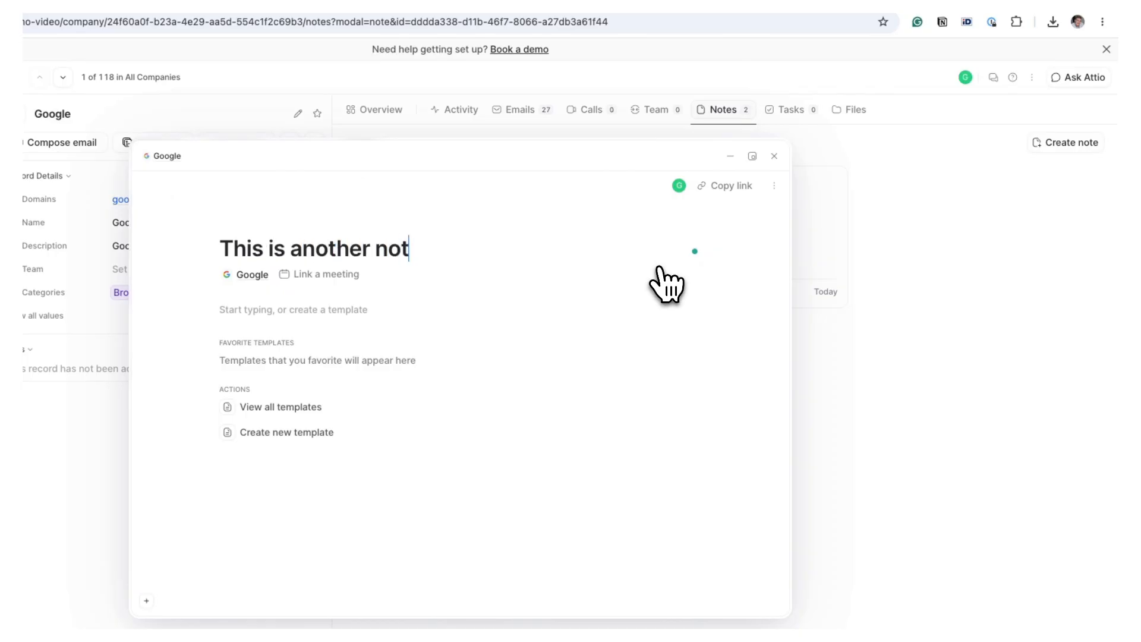
pyautogui.click(853, 321)
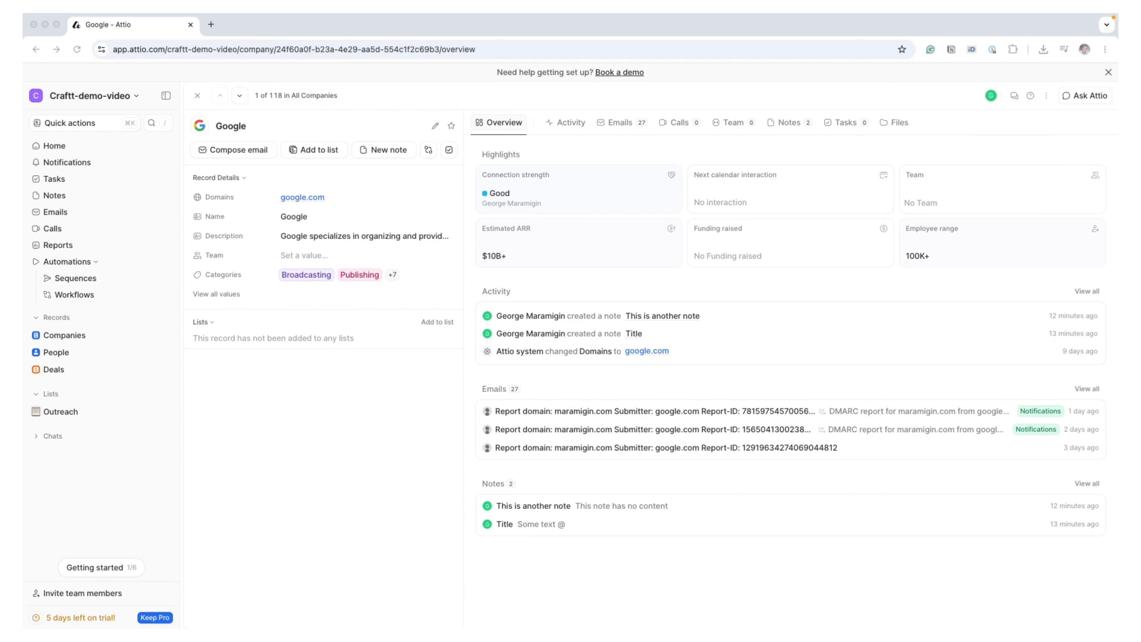
# From the second person's record in Recently Contacted People, draft an email with subject "Subject" and body "Some email", and close it unsent.
pyautogui.click(83, 352)
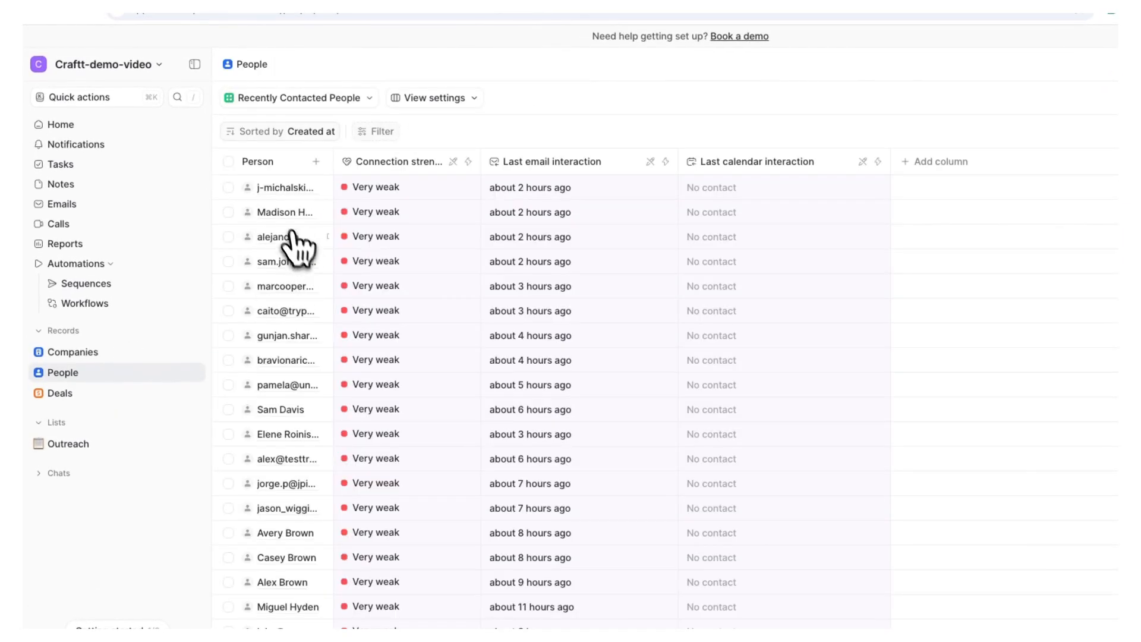
pyautogui.click(284, 212)
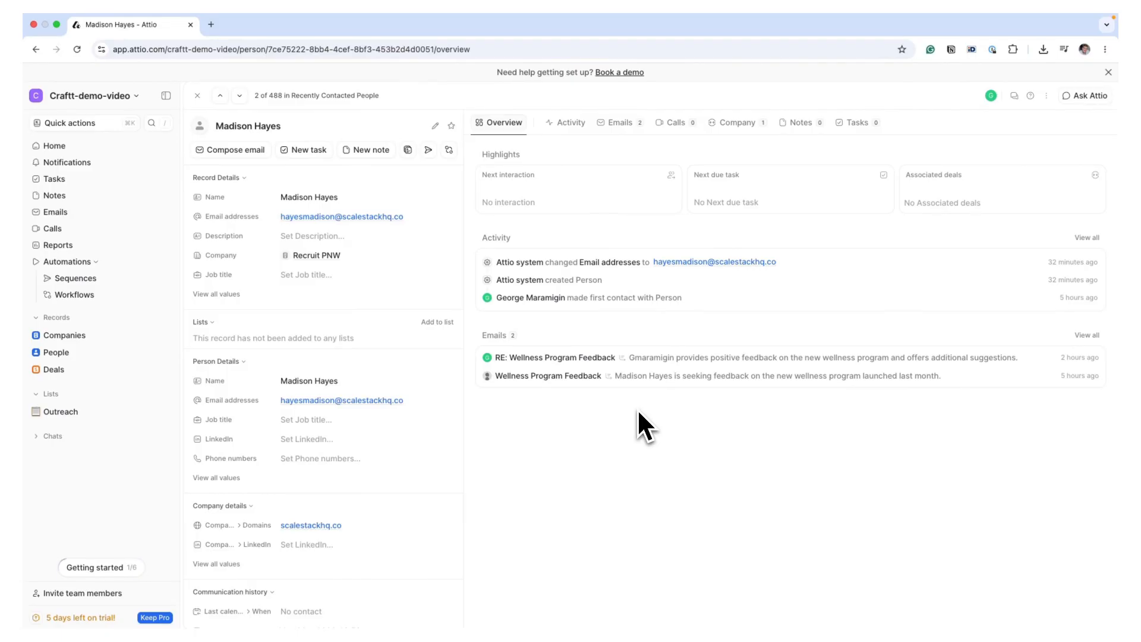
pyautogui.click(255, 158)
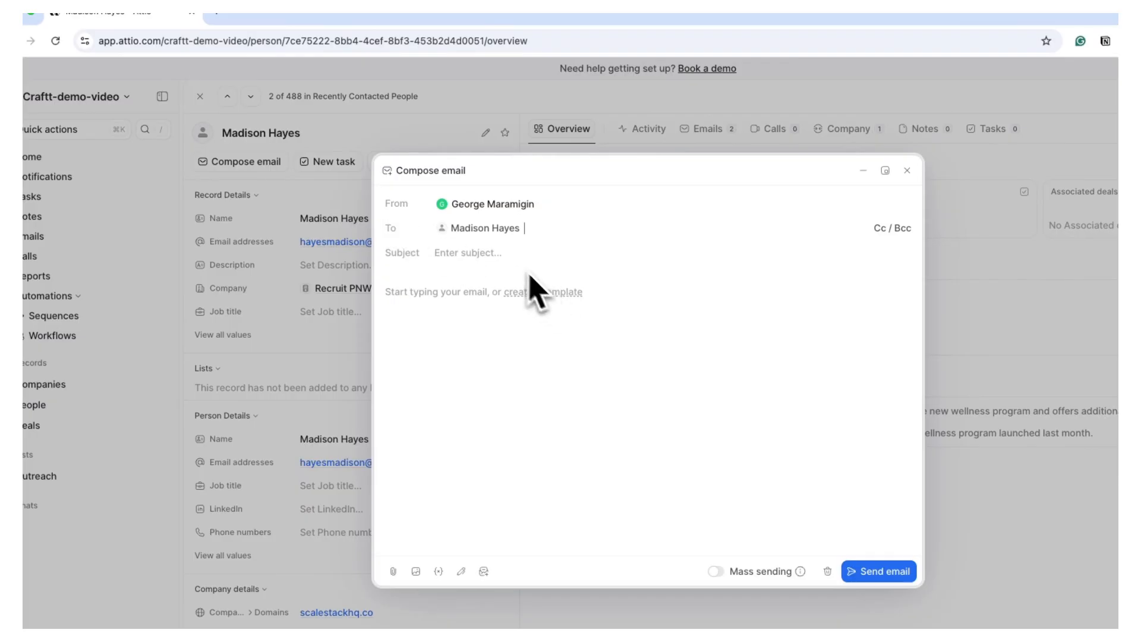
pyautogui.click(511, 256)
pyautogui.write('Sub')
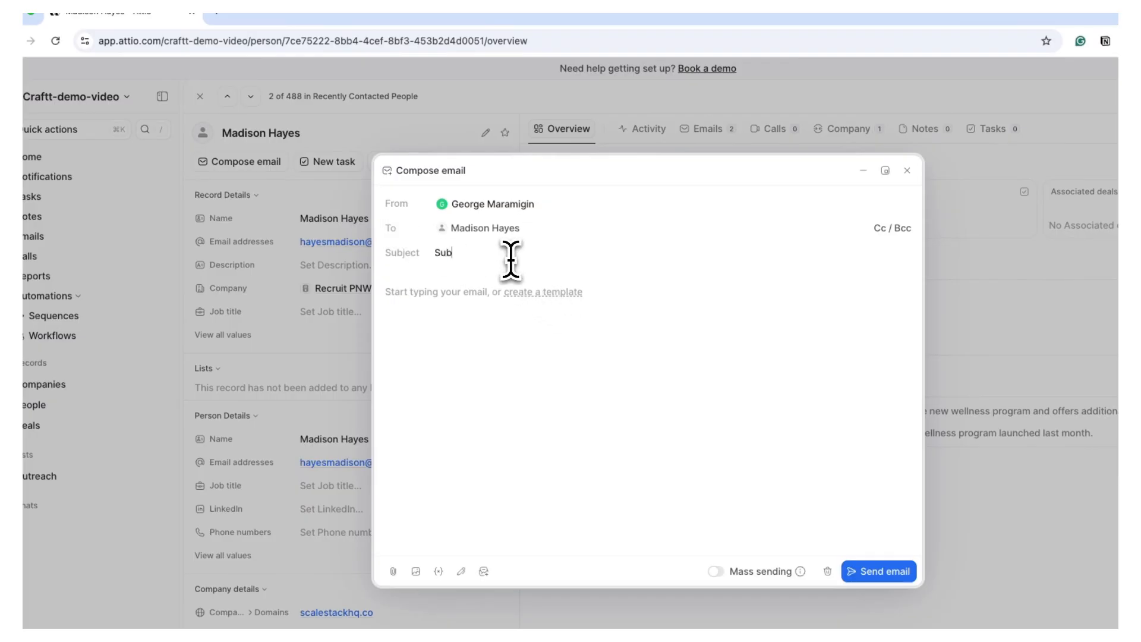
pyautogui.write('ject')
pyautogui.click(412, 293)
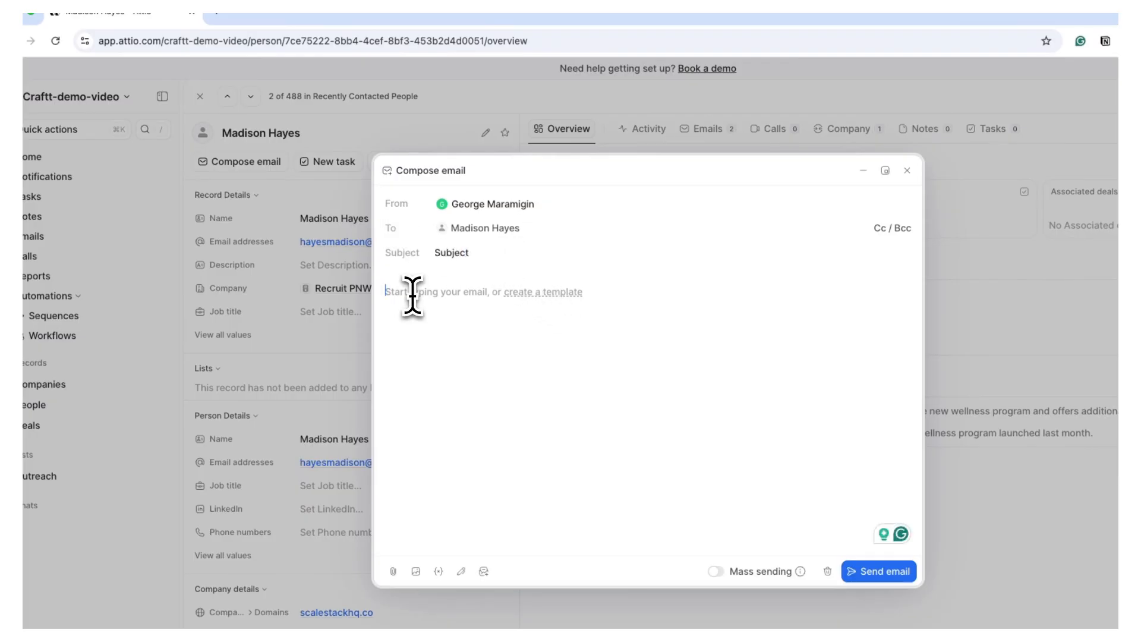
pyautogui.write('Some email')
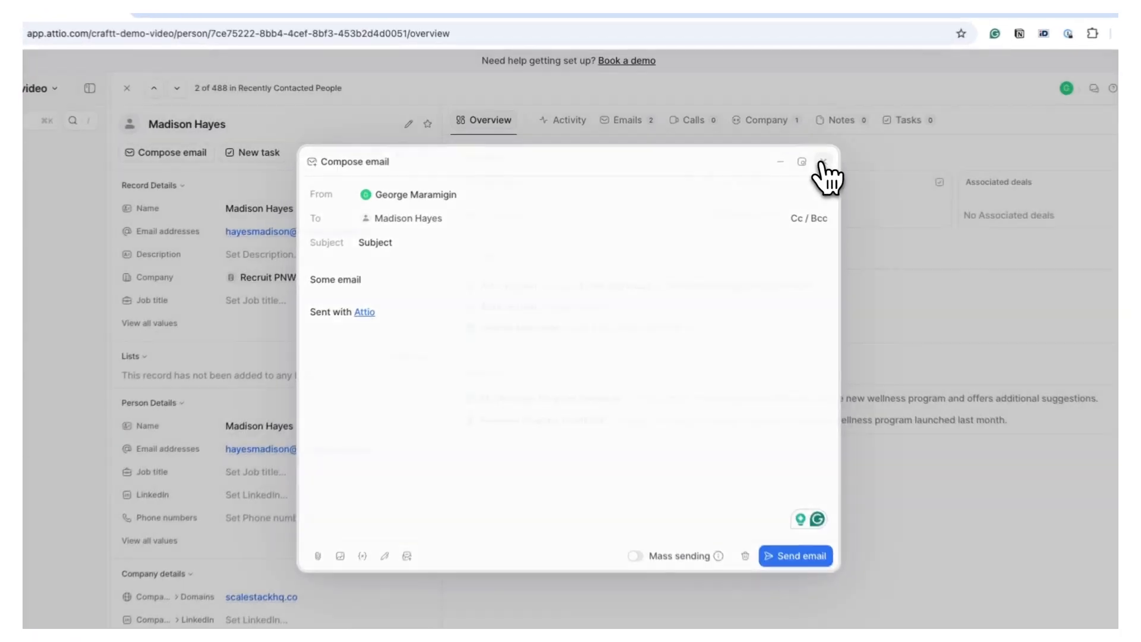
pyautogui.click(824, 162)
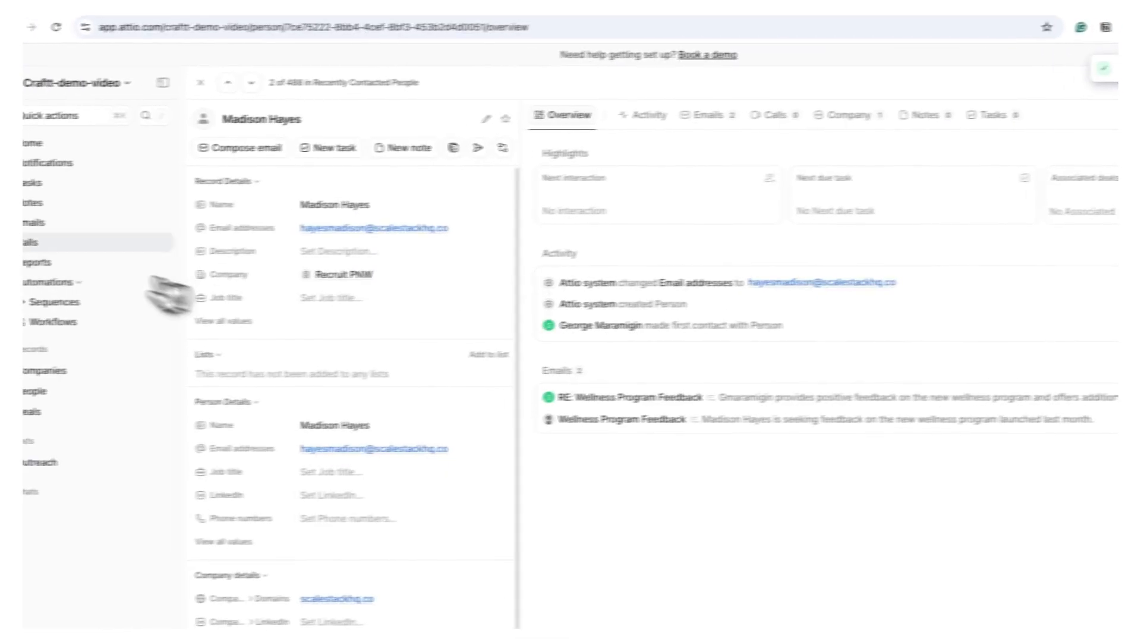
# View the email drafts, open a blank new email and dismiss it without entering anything.
pyautogui.click(57, 223)
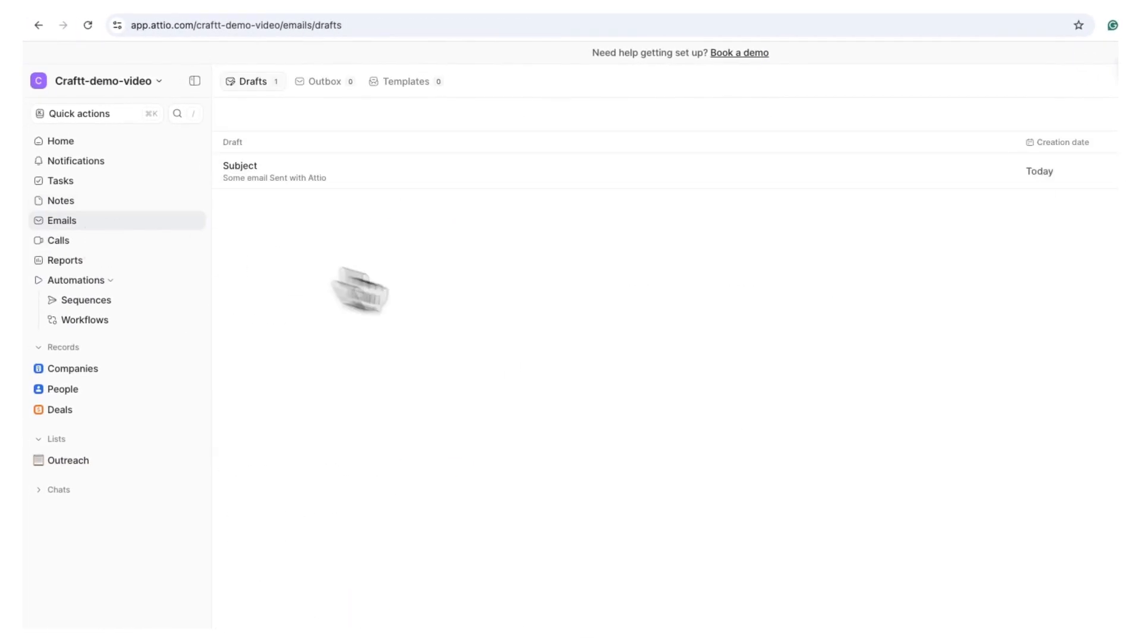
pyautogui.click(1100, 127)
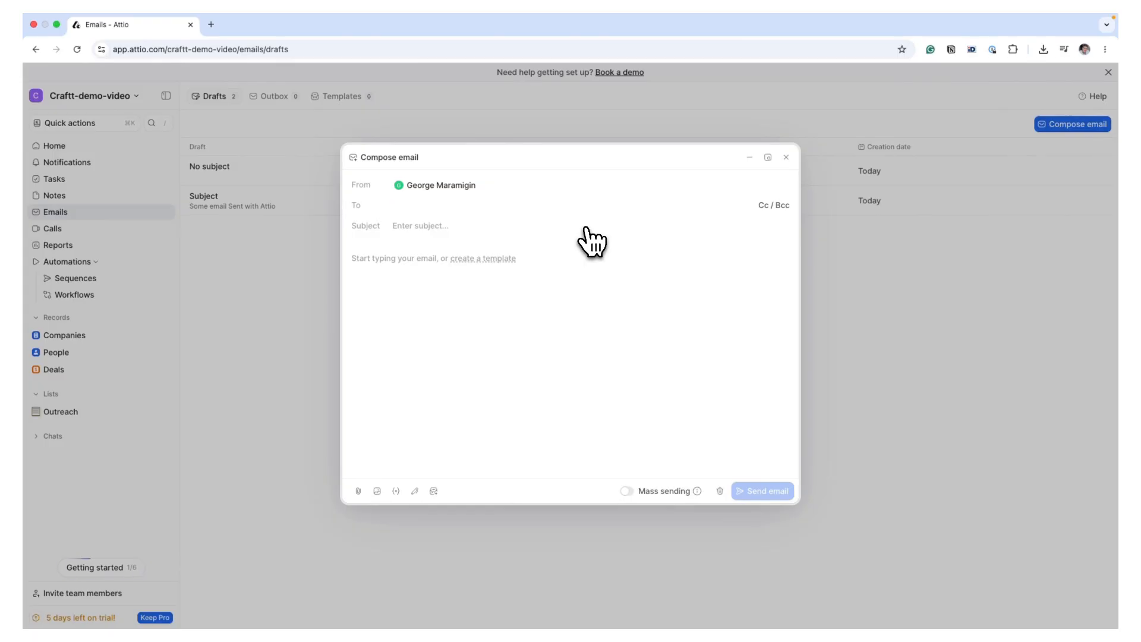
pyautogui.press('Escape')
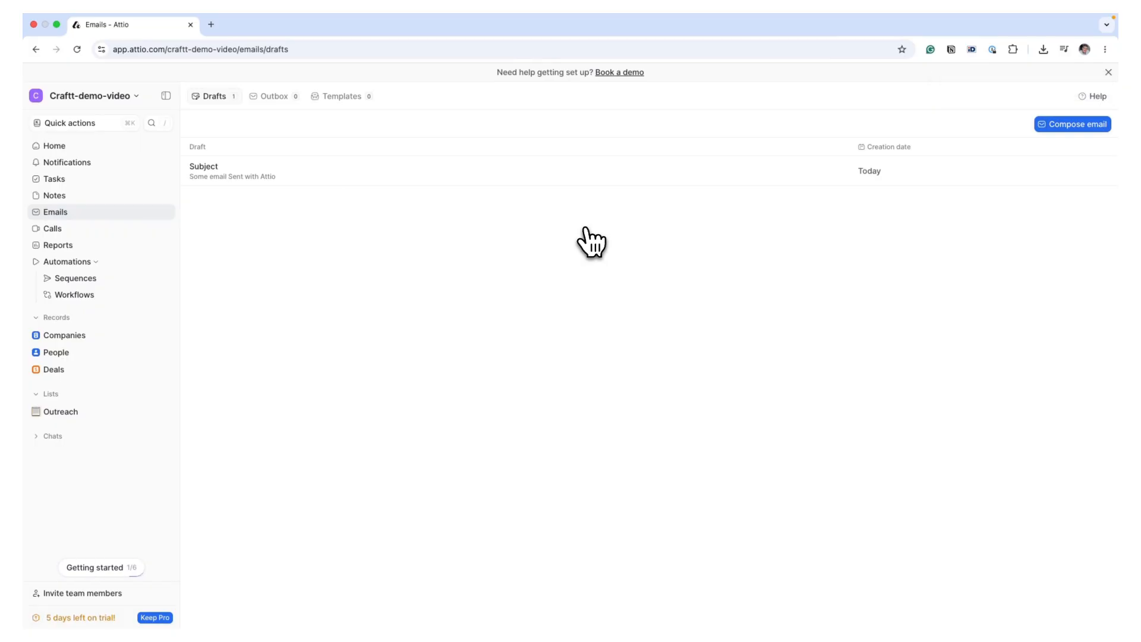
# Examine the workspace-wide email and calendar settings for record creation, and return to the email drafts.
pyautogui.click(117, 95)
pyautogui.click(104, 183)
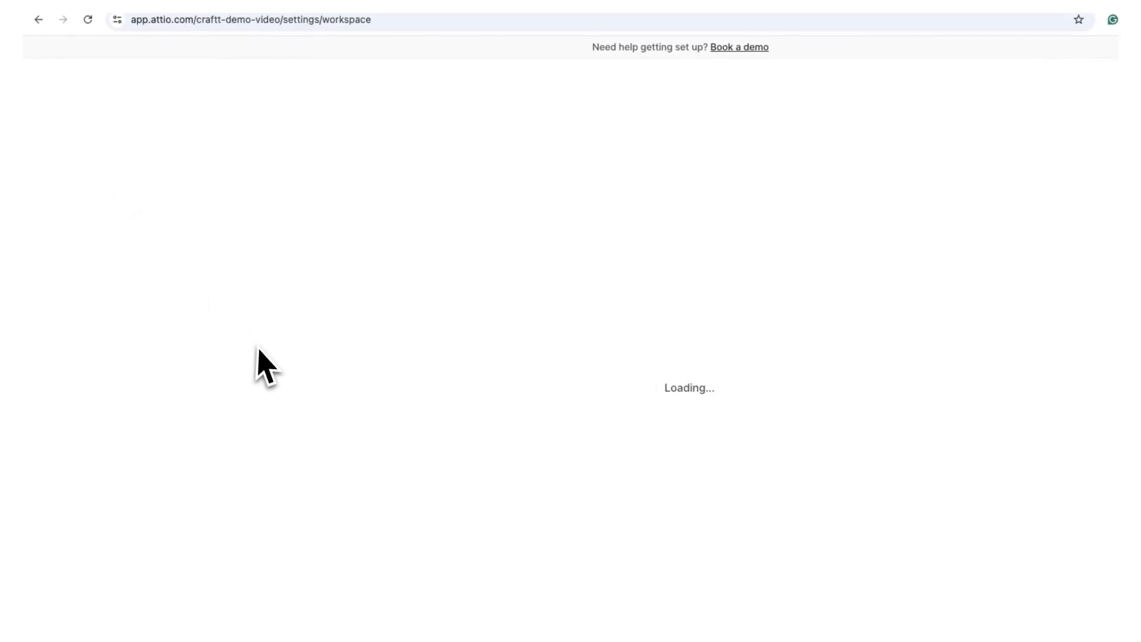
pyautogui.scroll(-1, 199, 559)
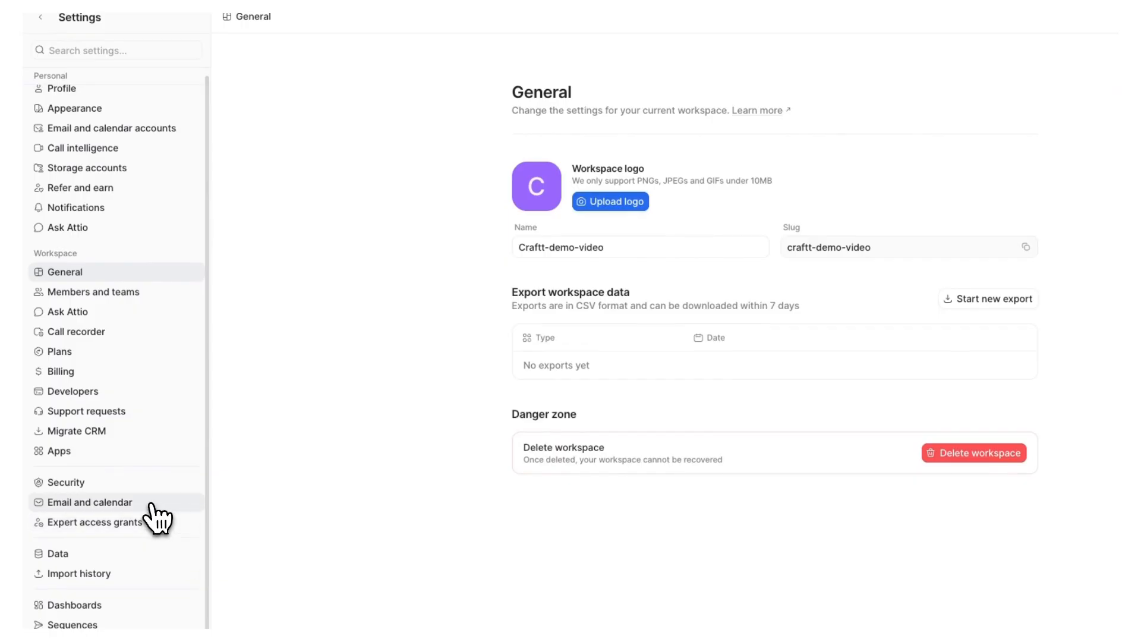
pyautogui.click(158, 520)
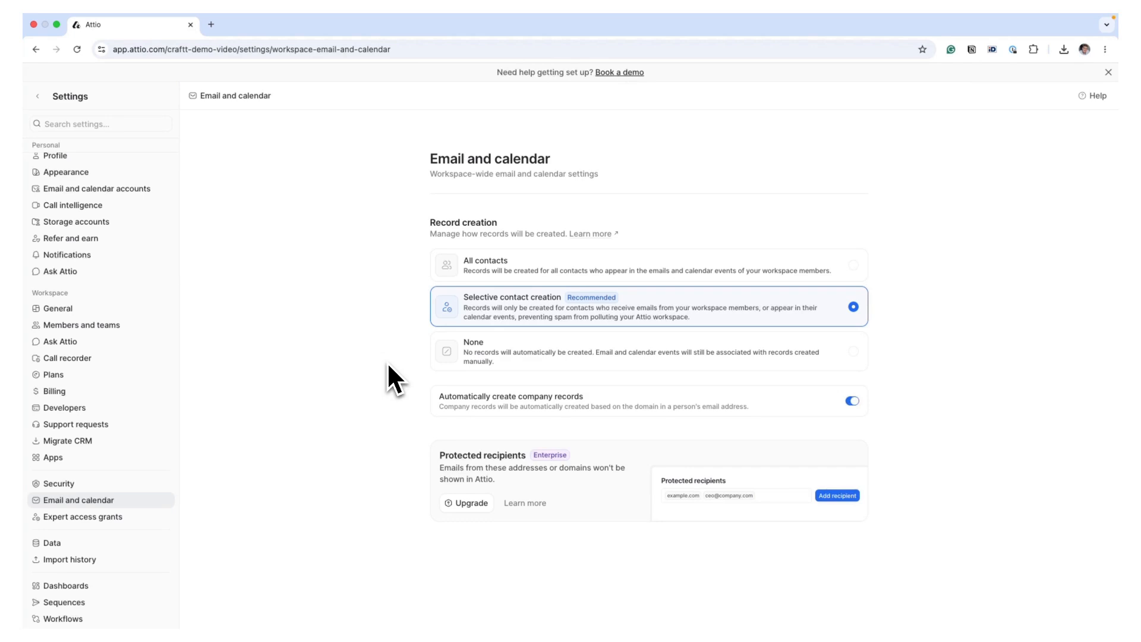
pyautogui.click(48, 97)
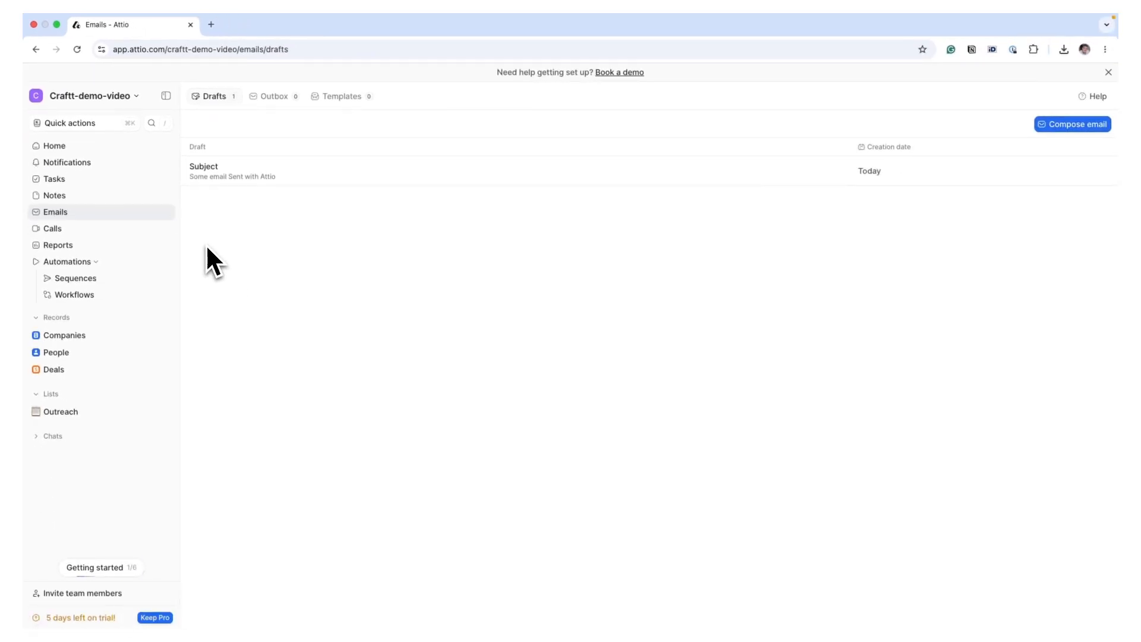
# Start a new task with the text "Some task".
pyautogui.click(114, 183)
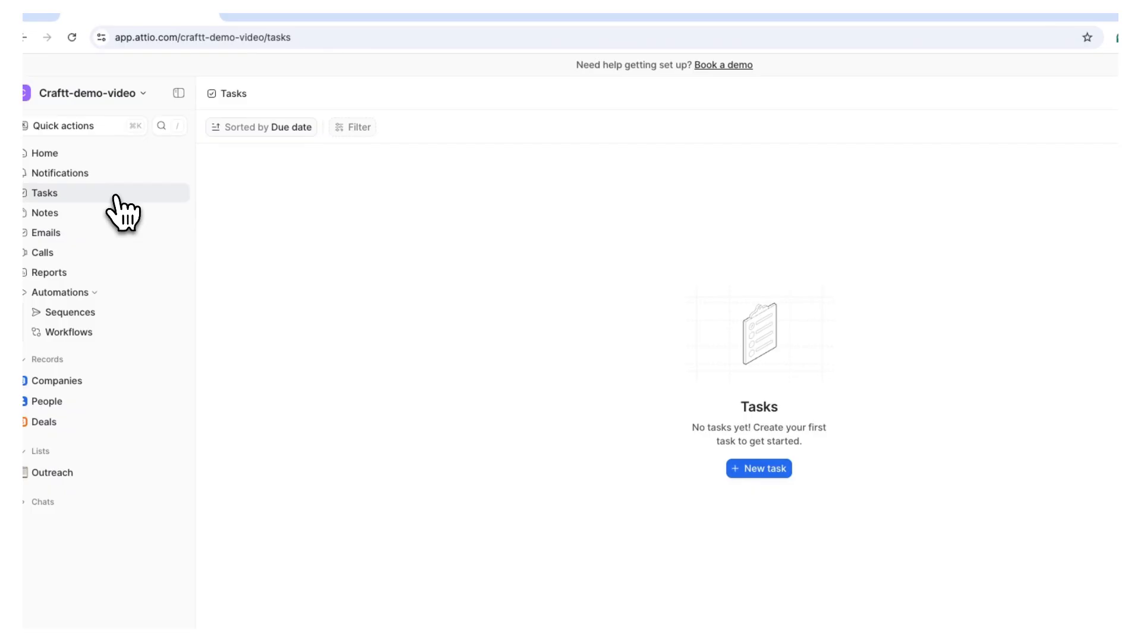
pyautogui.click(1073, 134)
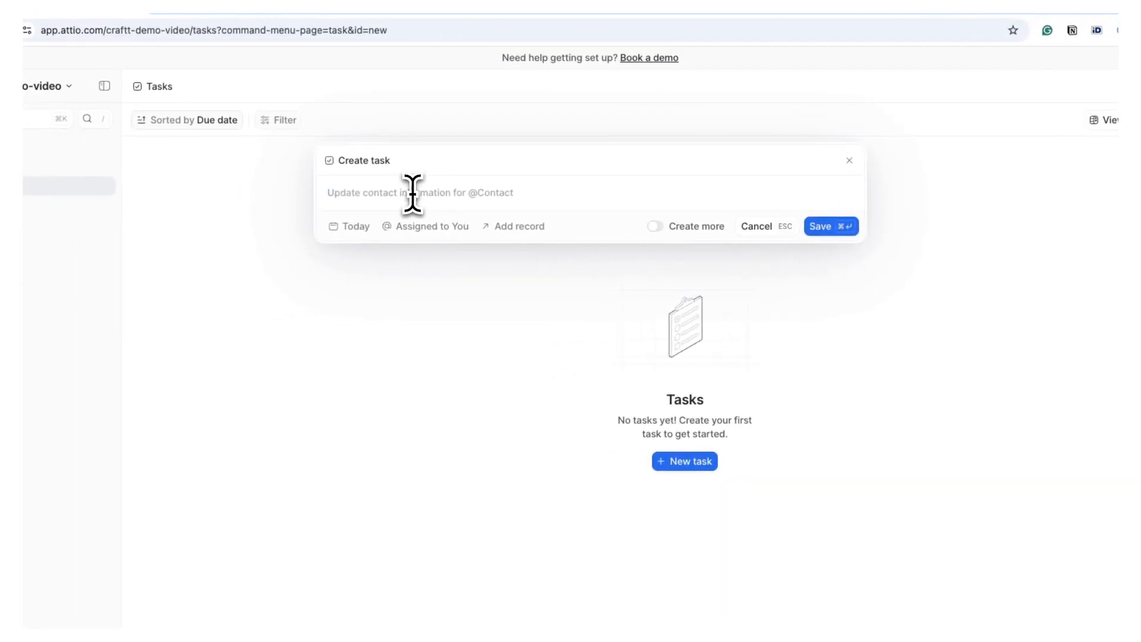
pyautogui.write('Some task')
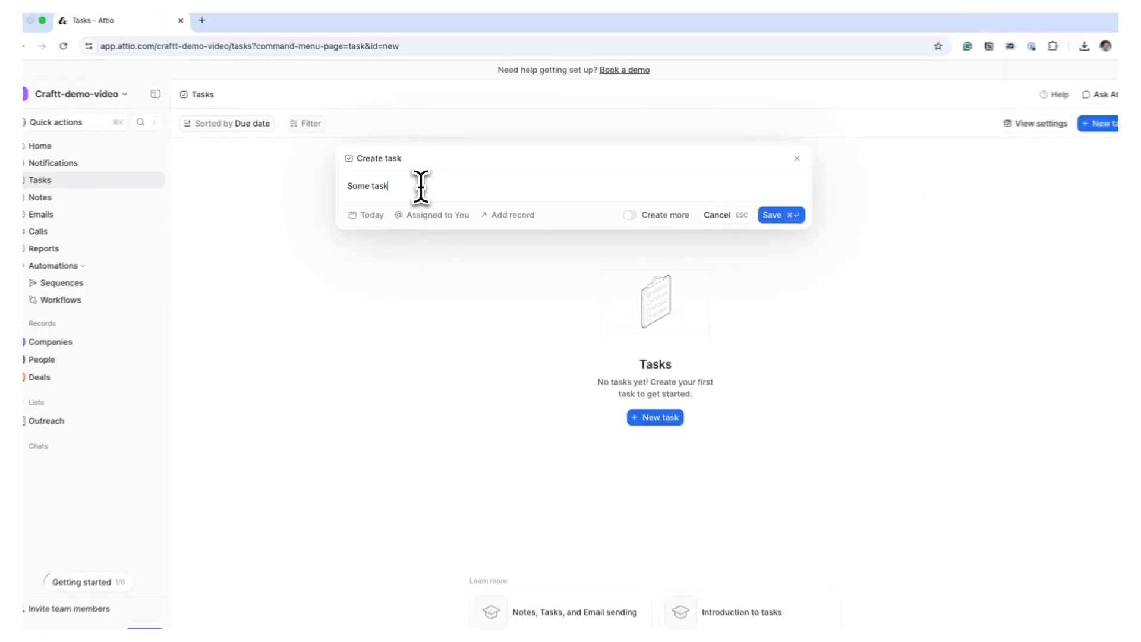
# Try mentioning a workspace member in the task text, look through the other mentionable records, and clear the mention.
pyautogui.write(' @')
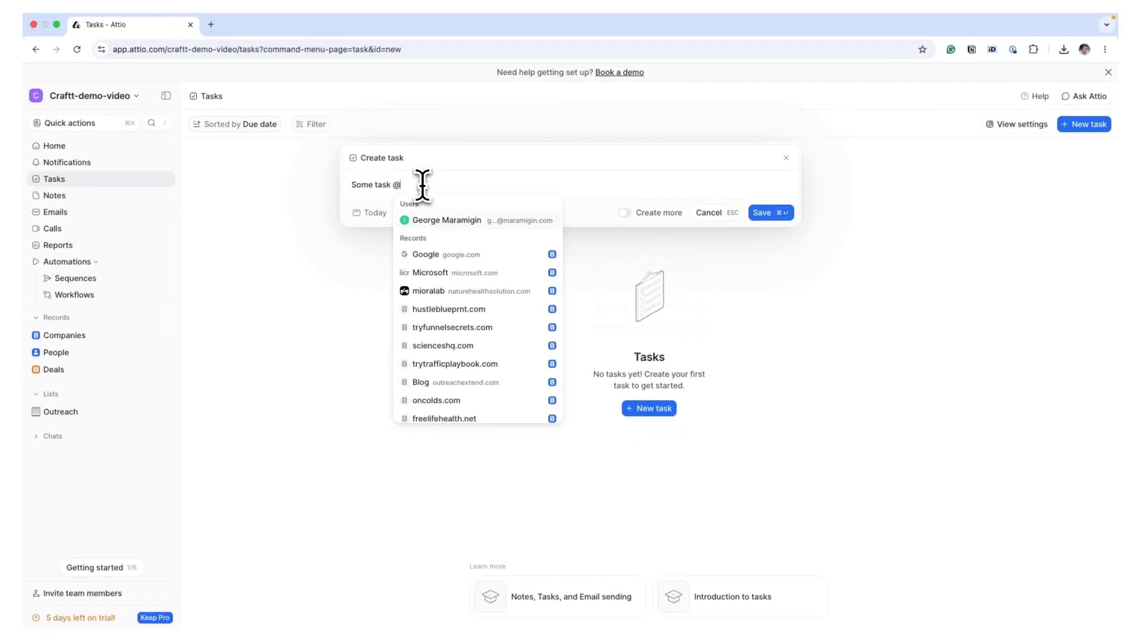
pyautogui.click(434, 221)
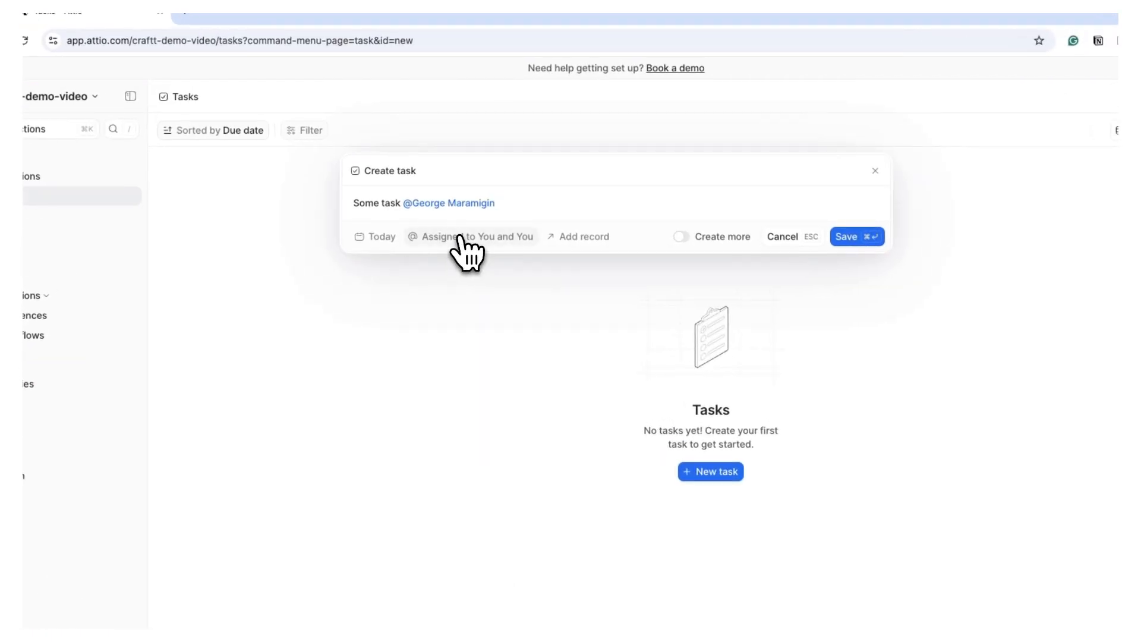
pyautogui.press('BackSpace')
pyautogui.press('BackSpace')
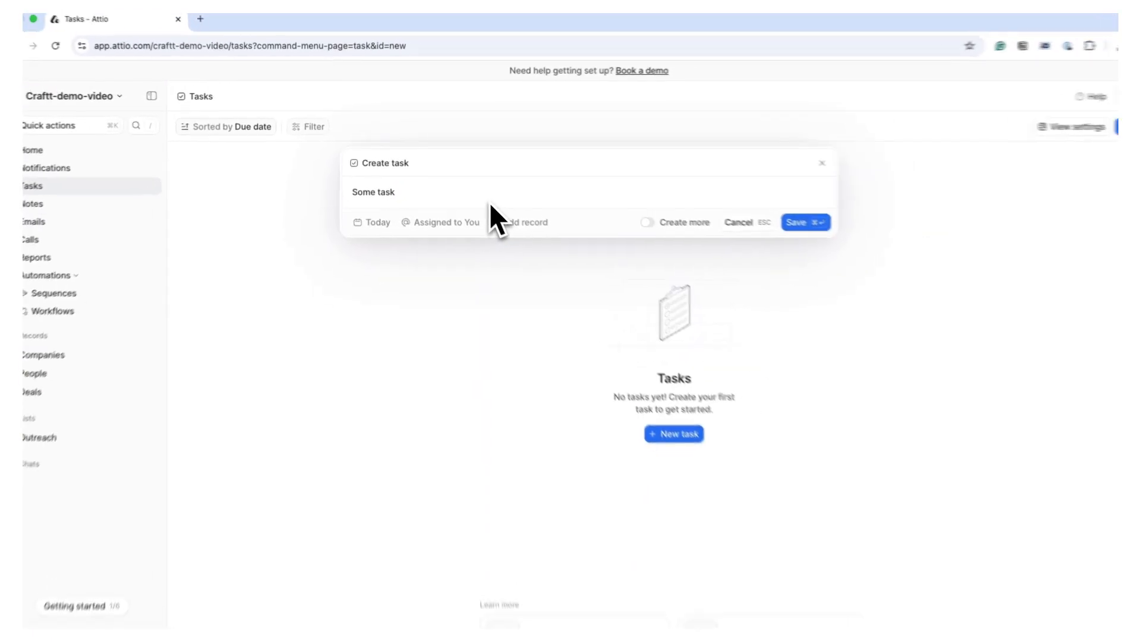
pyautogui.write('@')
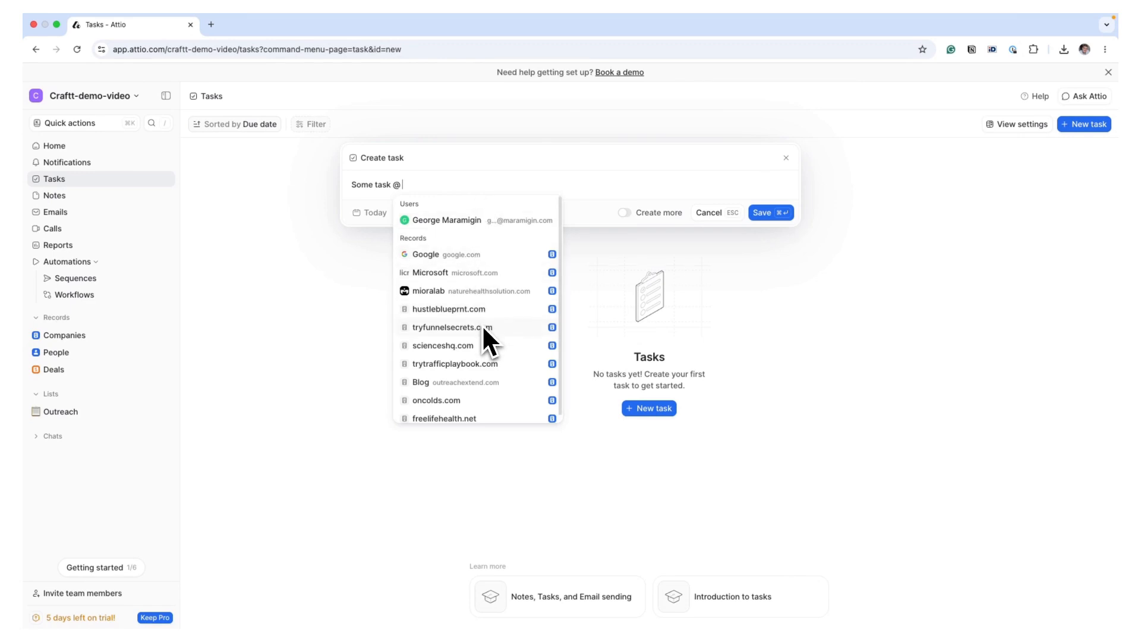
pyautogui.click(509, 173)
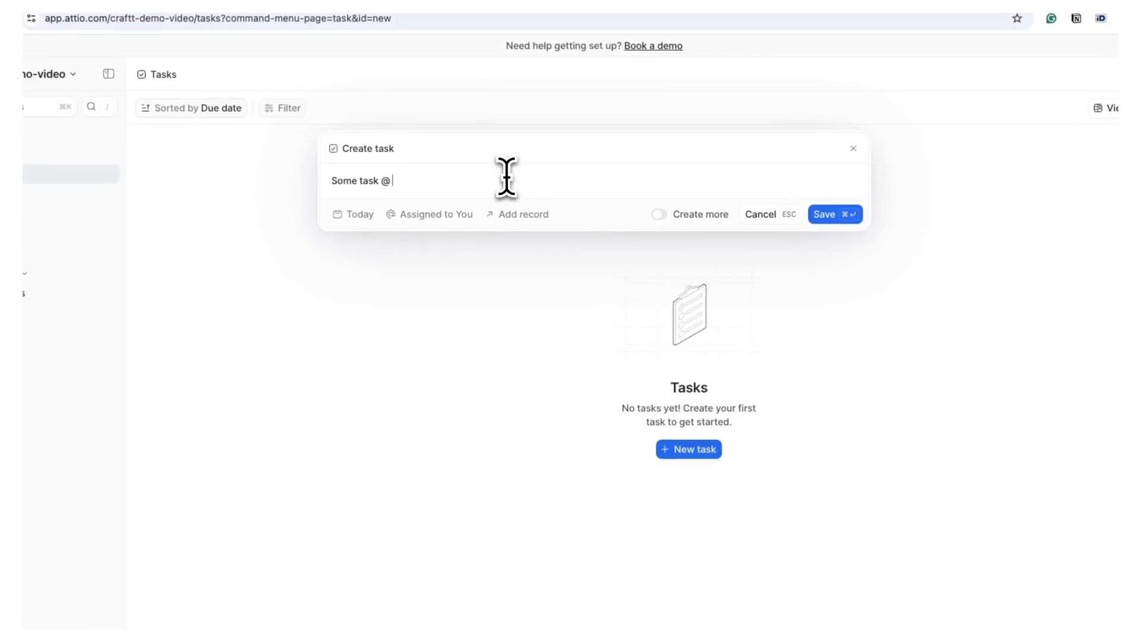
pyautogui.press('BackSpace')
# Look through the records that can be linked to the task, search them by a person's first name, and leave without linking any.
pyautogui.click(525, 218)
pyautogui.scroll(-1, 533, 389)
pyautogui.scroll(1, 538, 391)
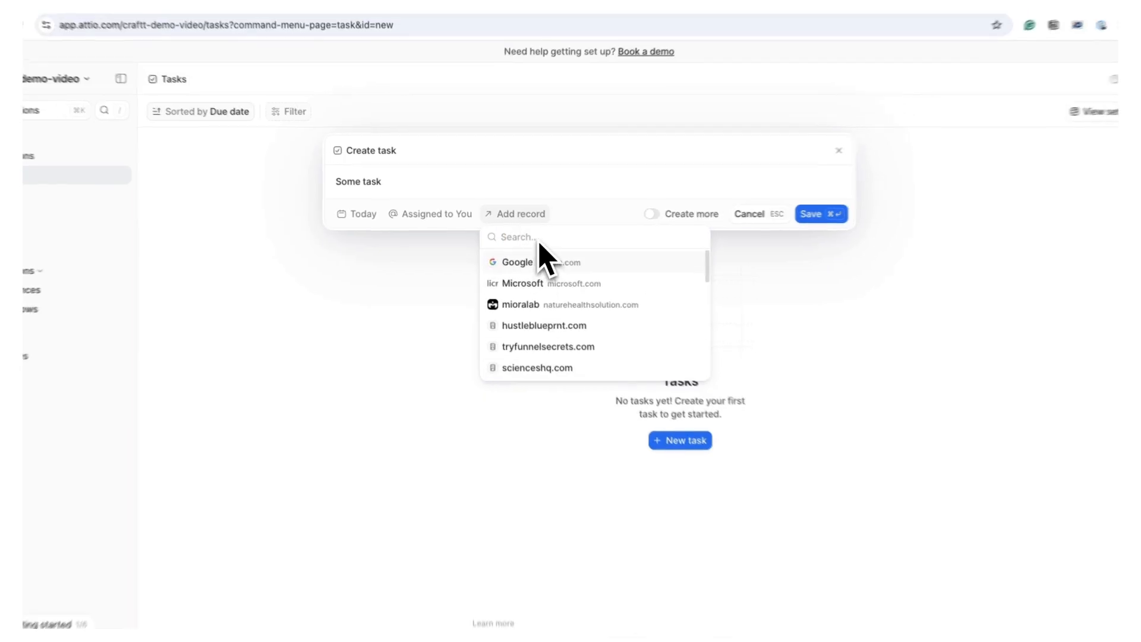
pyautogui.write('george')
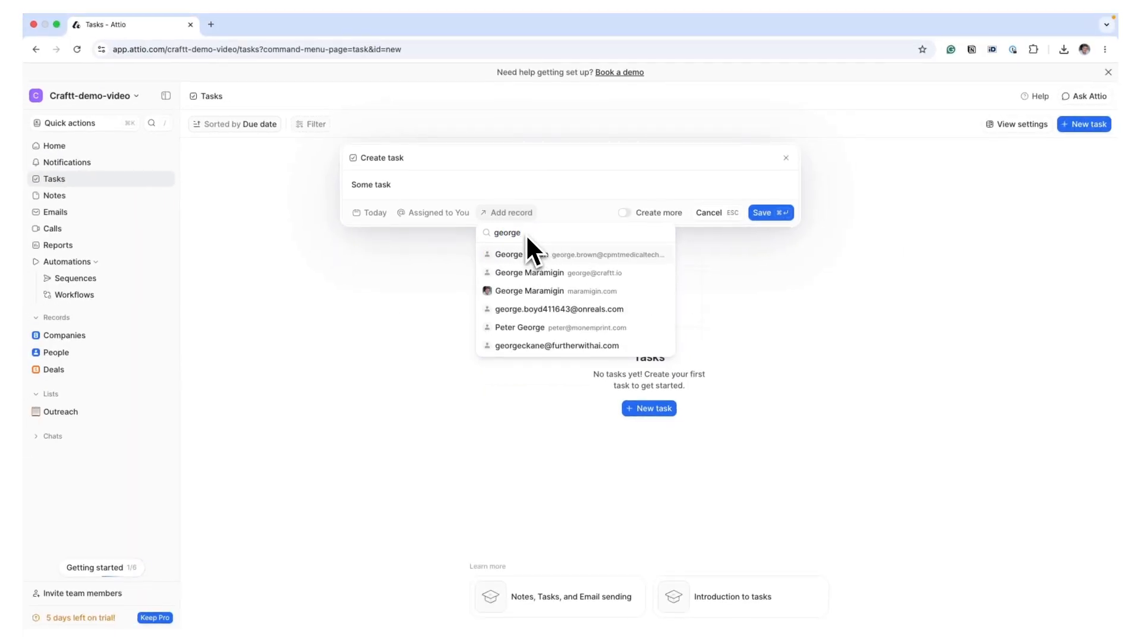
pyautogui.press('BackSpace')
pyautogui.press('BackSpace')
pyautogui.press('BackSpace')
pyautogui.press('BackSpace')
pyautogui.press('BackSpace')
pyautogui.press('BackSpace')
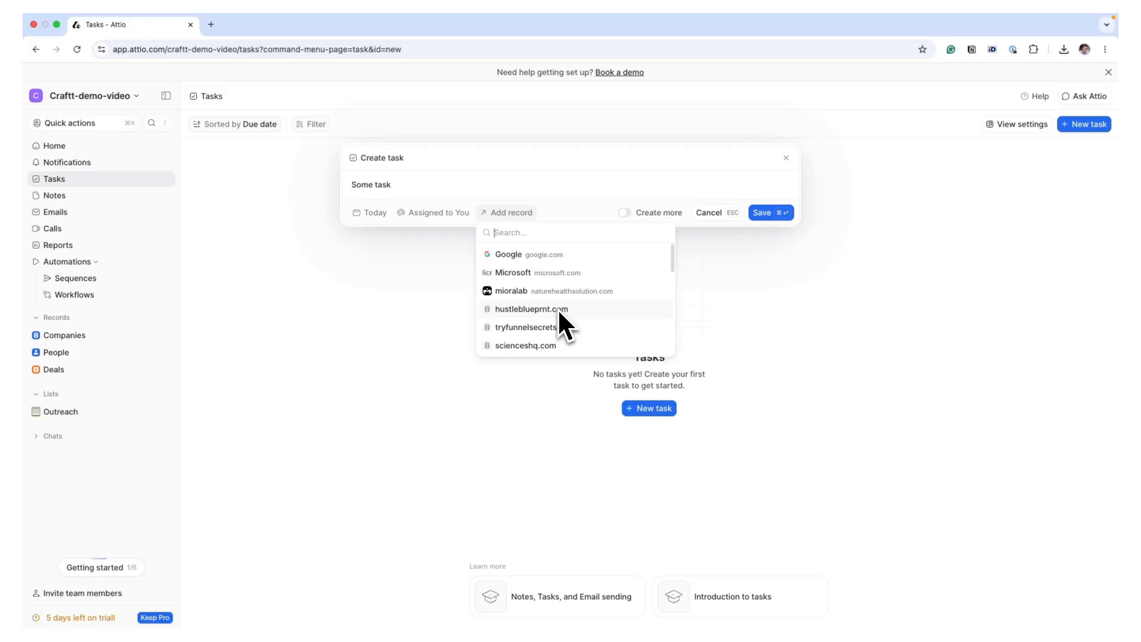
pyautogui.click(504, 211)
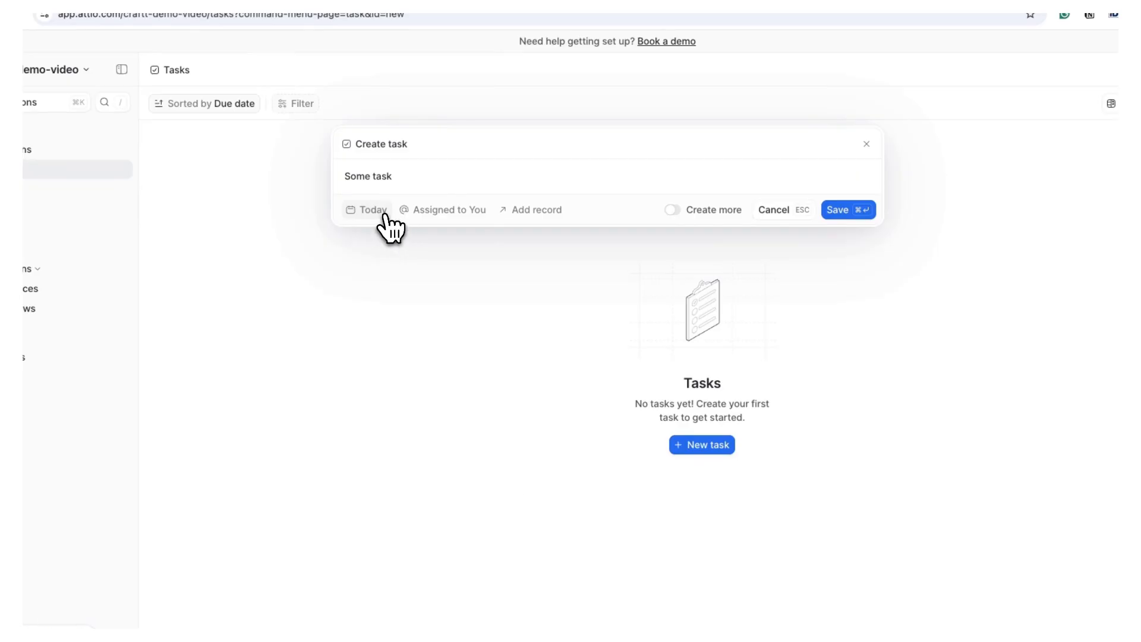
# Save the task with a due date of 29 May 2026 and Create more enabled, and dismiss the blank follow-up task.
pyautogui.click(384, 217)
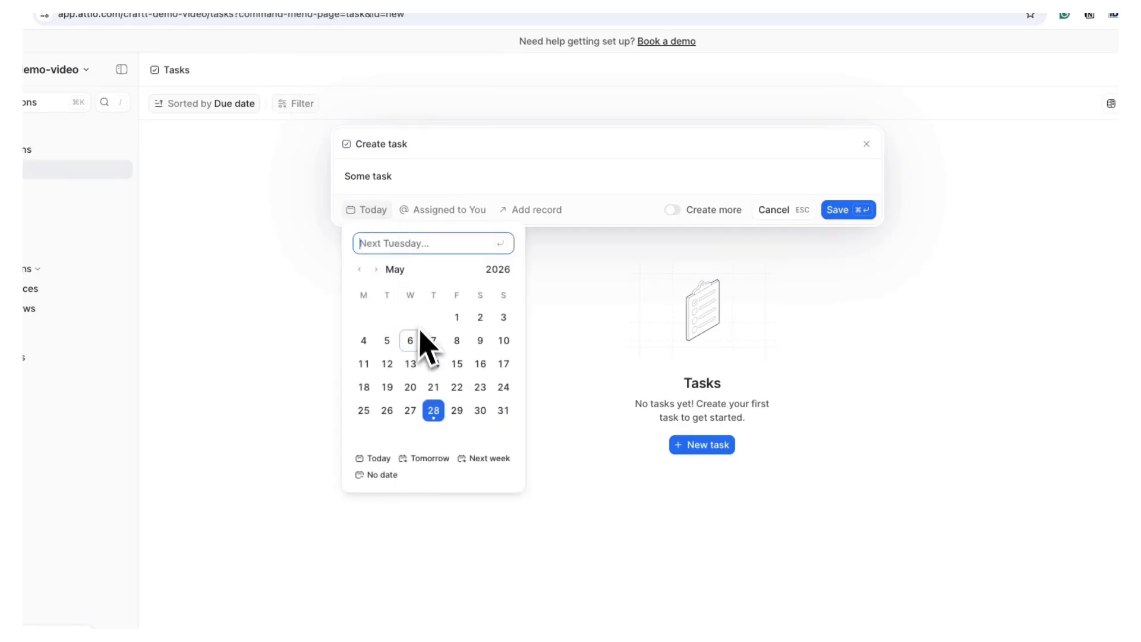
pyautogui.click(461, 414)
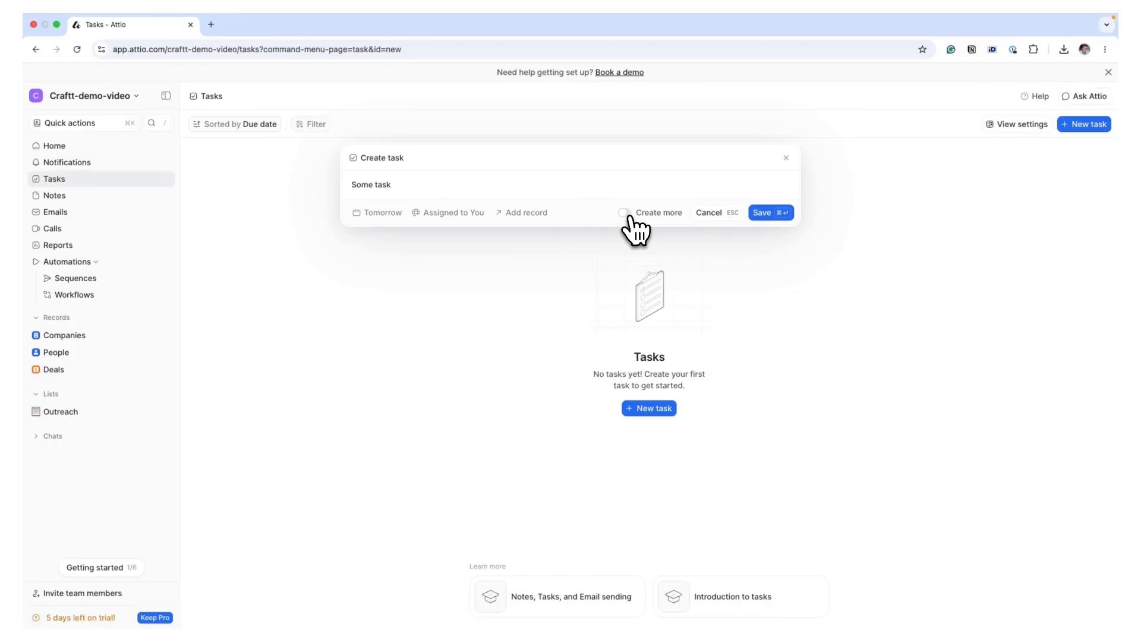
pyautogui.click(627, 214)
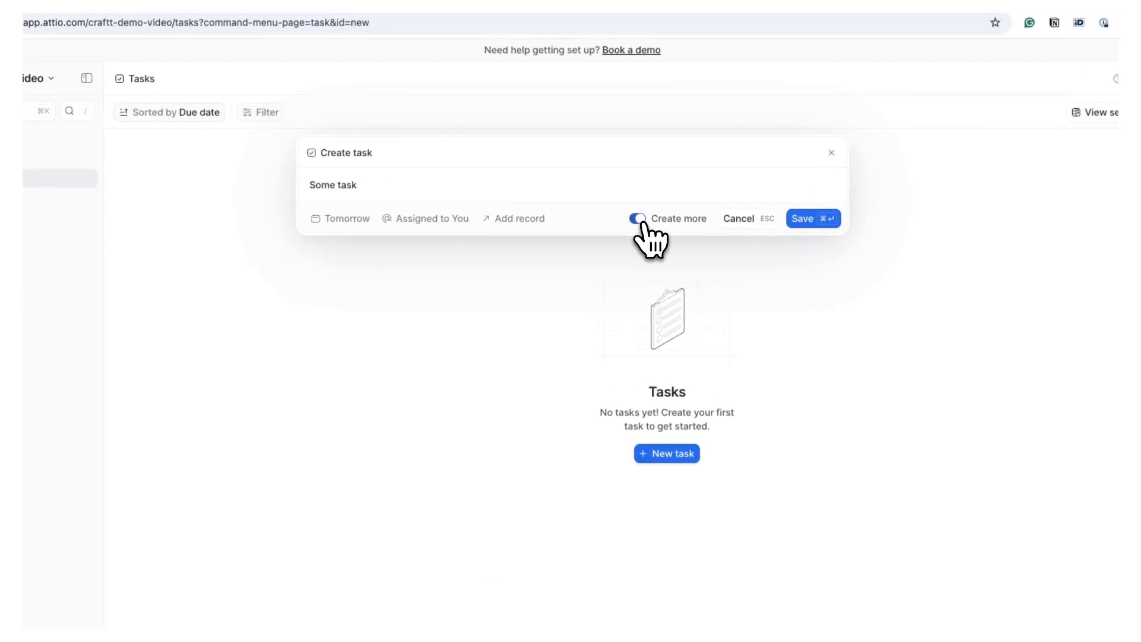
pyautogui.click(806, 219)
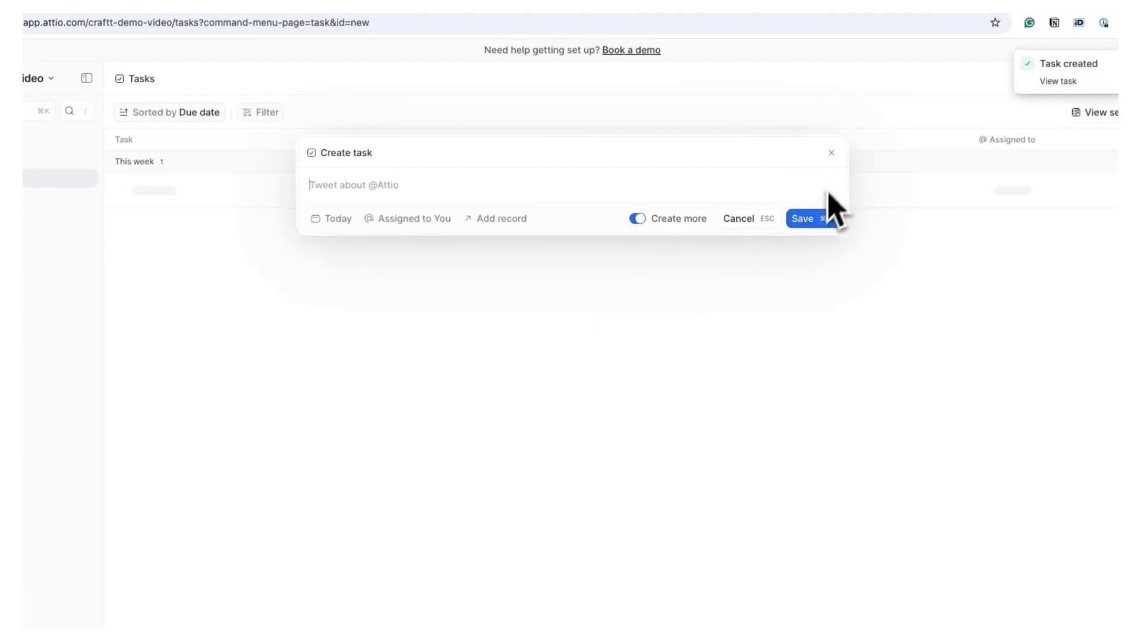
pyautogui.click(832, 155)
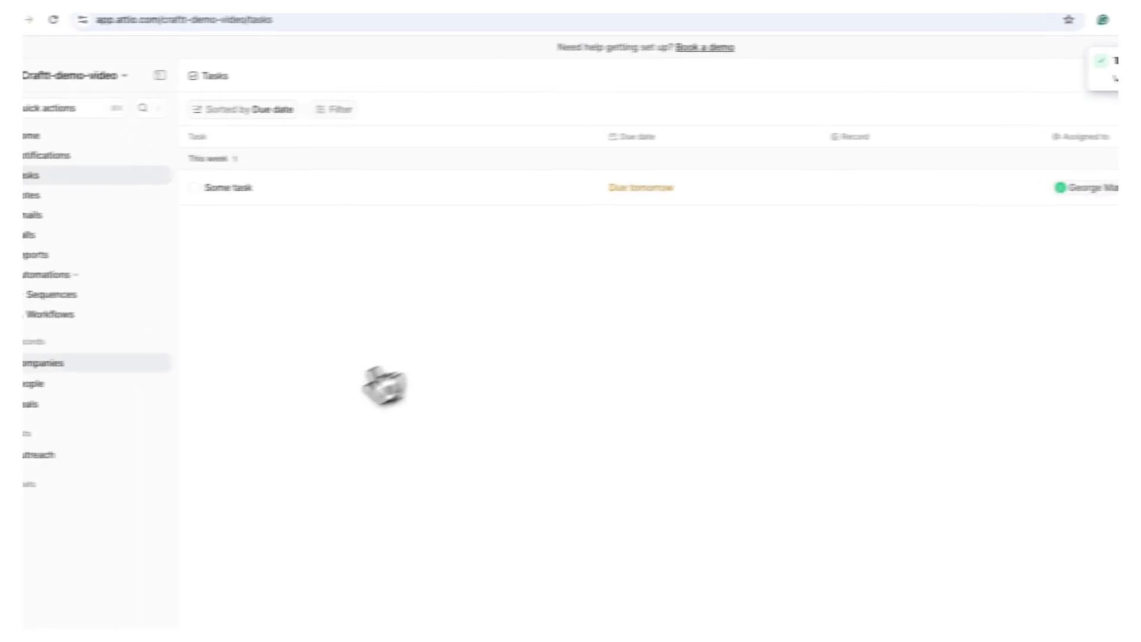
# Open the second recently contacted person's tasks, start a new task from that record, and dismiss it without saving.
pyautogui.click(76, 387)
pyautogui.click(273, 225)
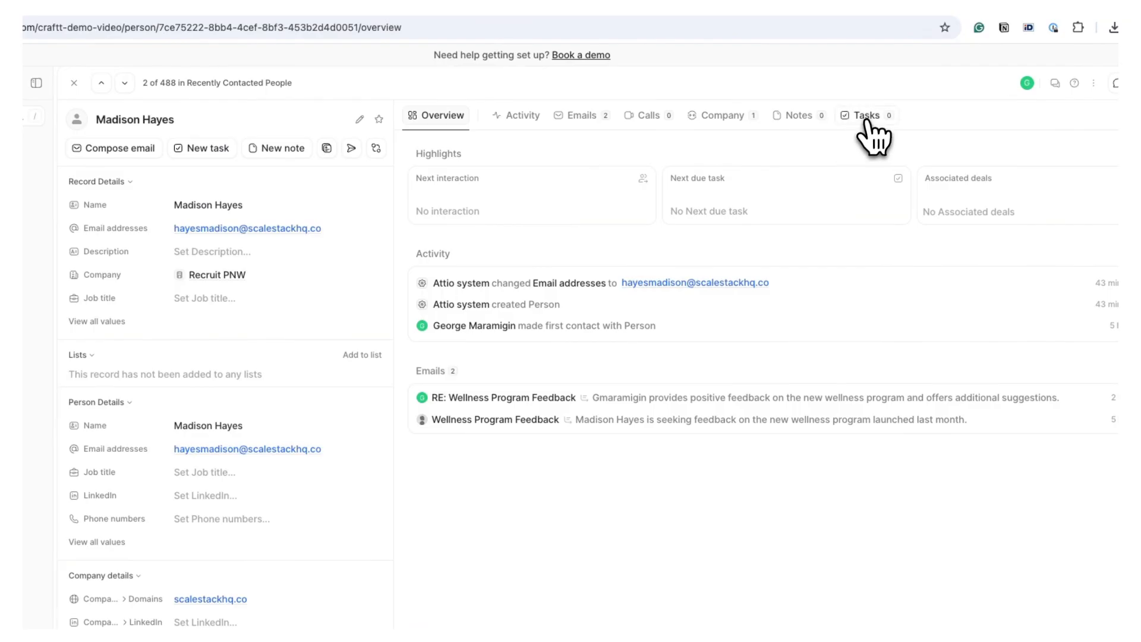
pyautogui.click(866, 119)
pyautogui.click(796, 384)
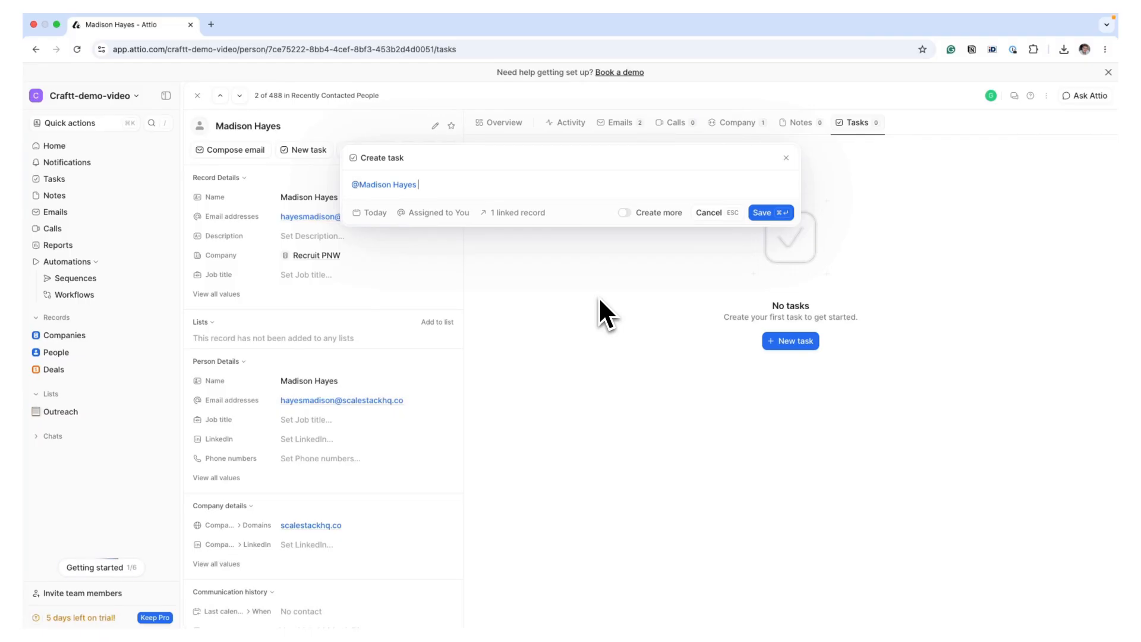
pyautogui.press('Escape')
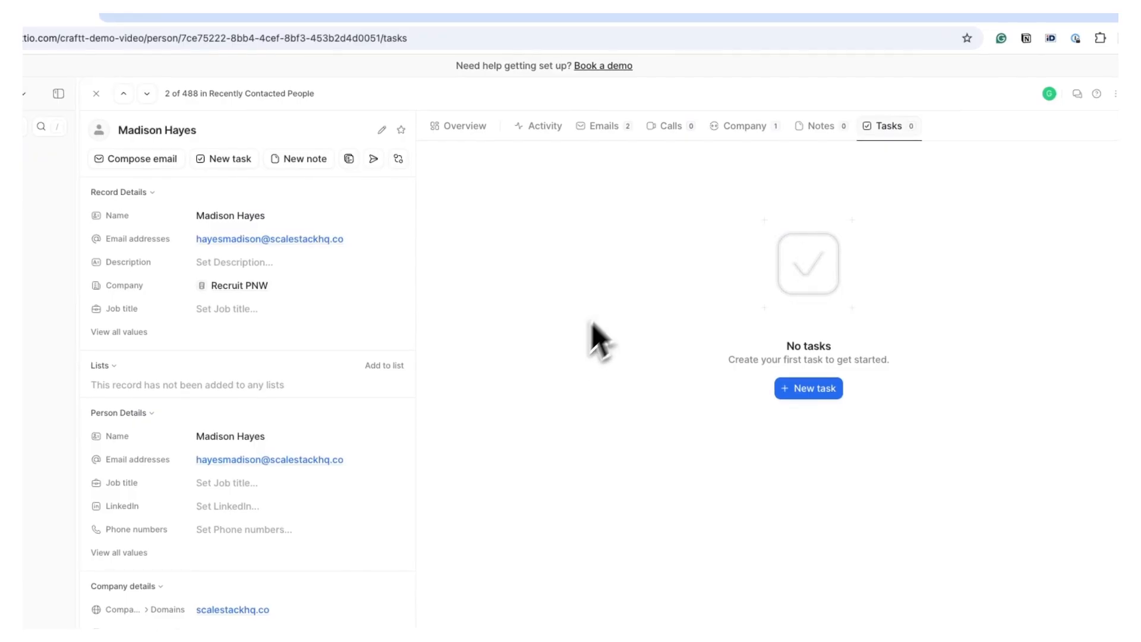
# View the call recordings on the person's record, and open the workspace-wide calls page.
pyautogui.click(670, 127)
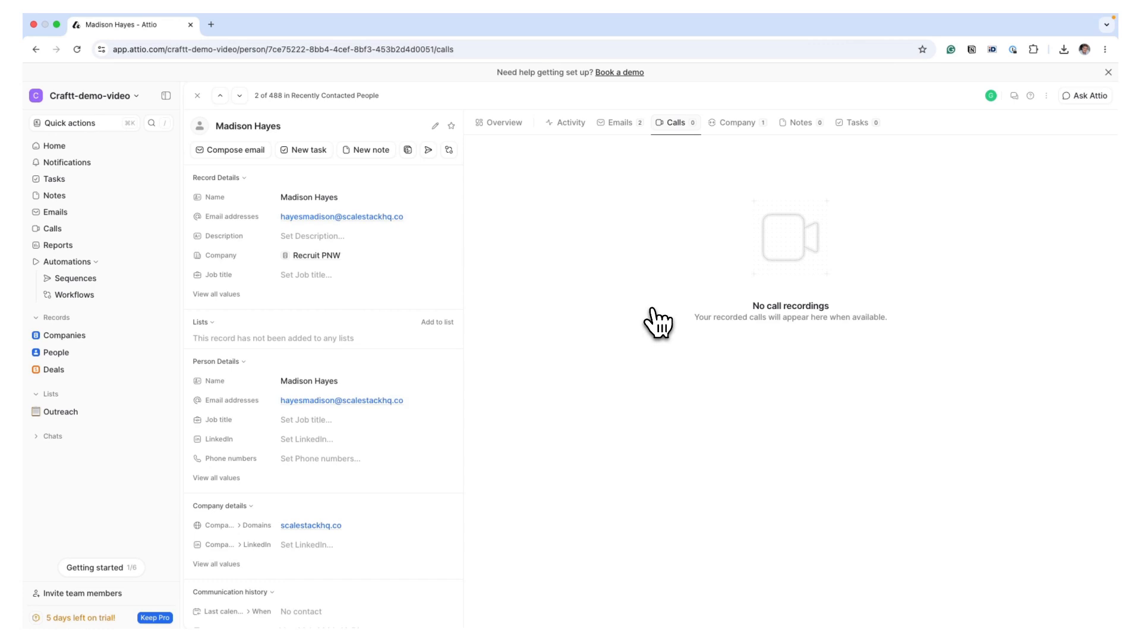
pyautogui.click(113, 229)
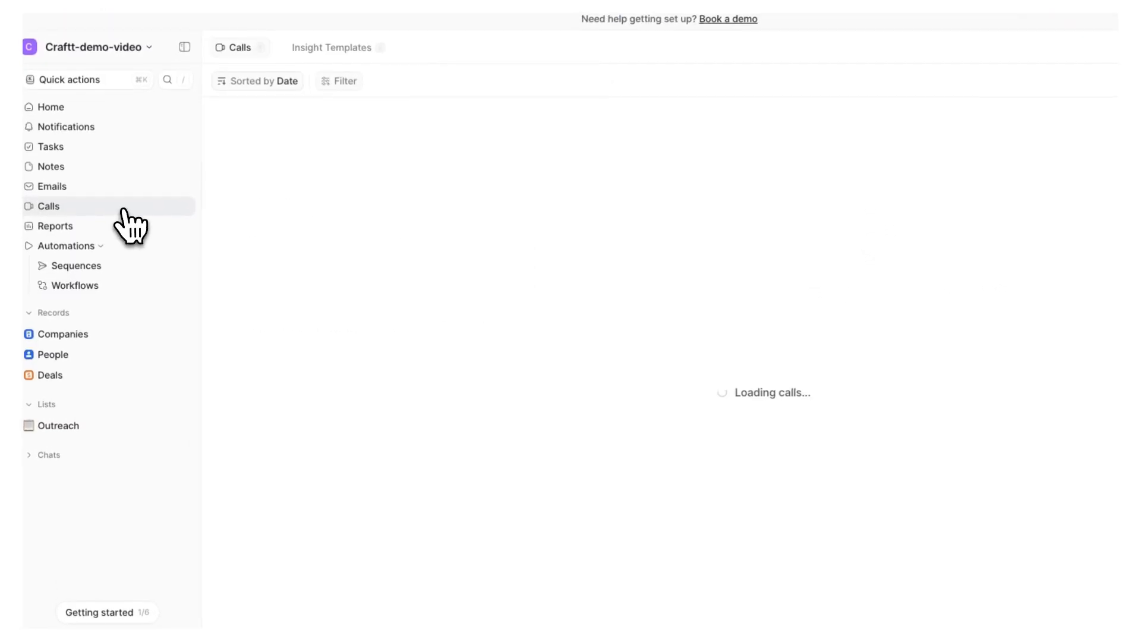